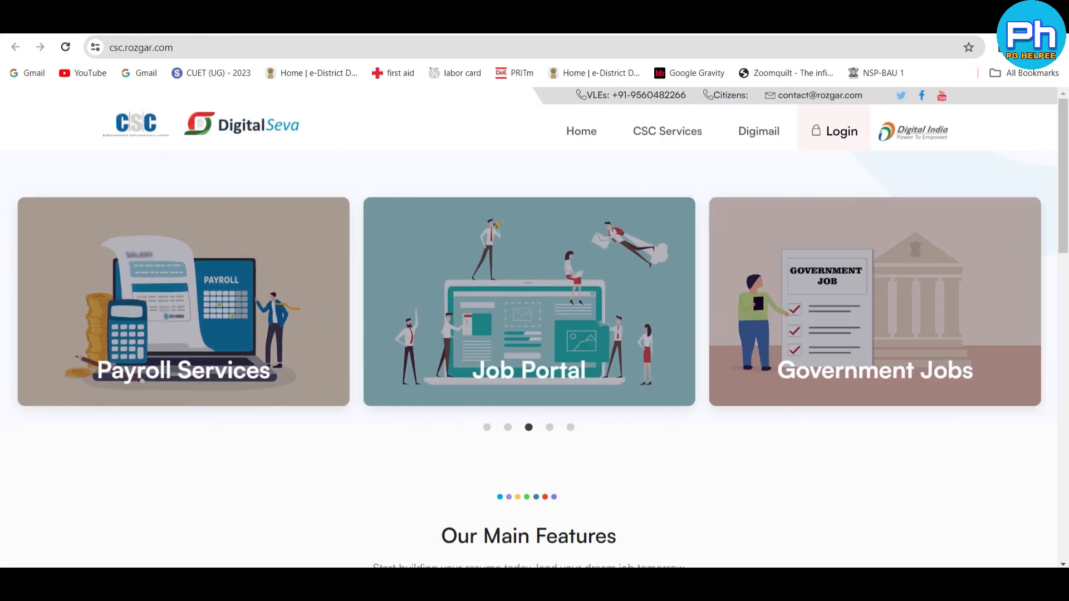
- Sign in as a VLE through Digital Seva Connect to reach the resume-making service
left_click(841, 158)
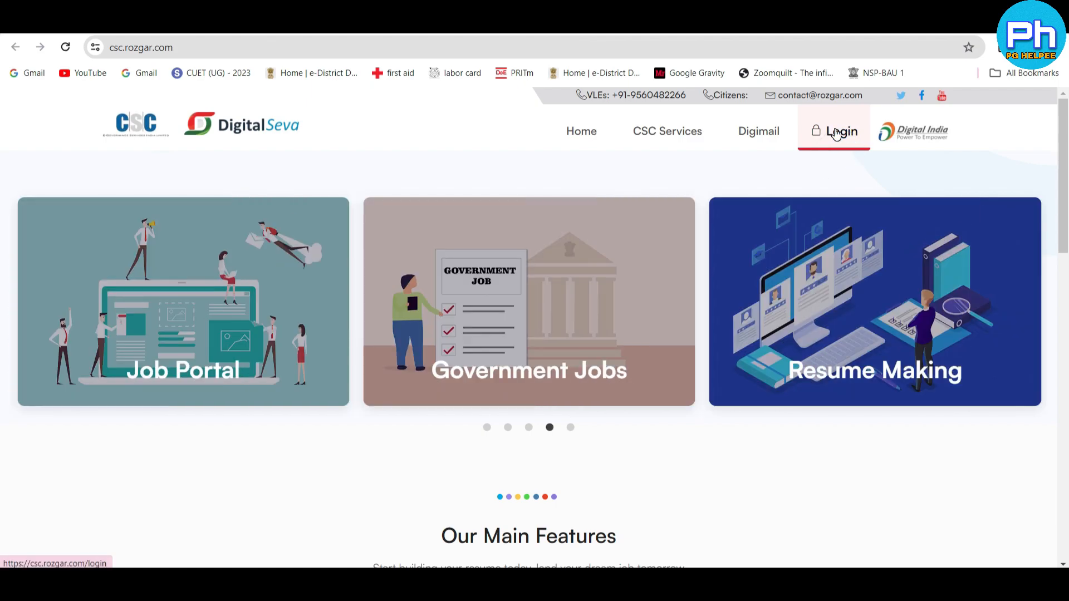
left_click(835, 134)
left_click(908, 266)
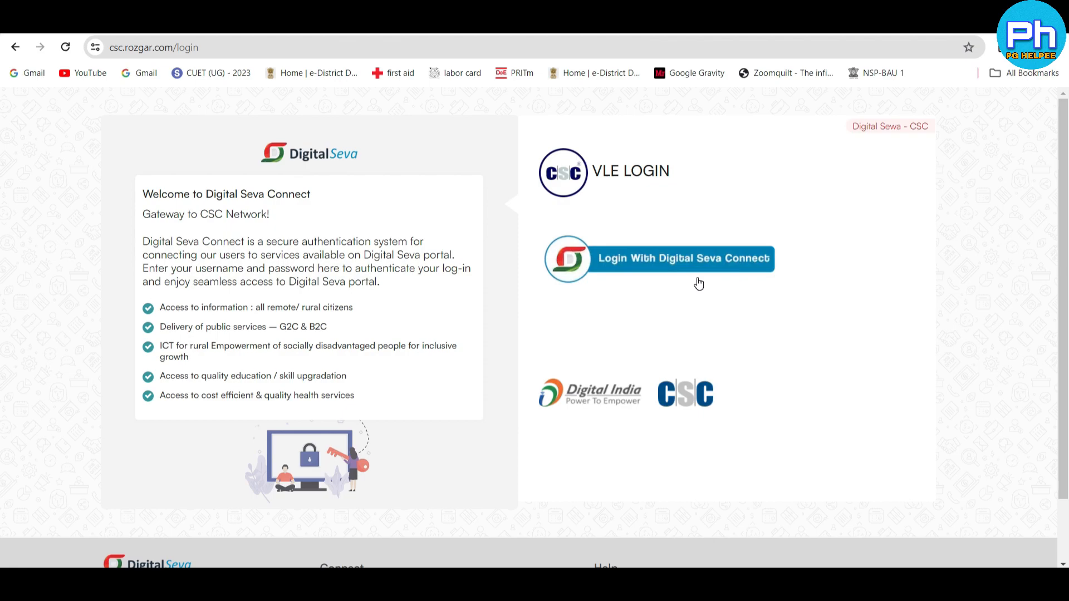
left_click(661, 268)
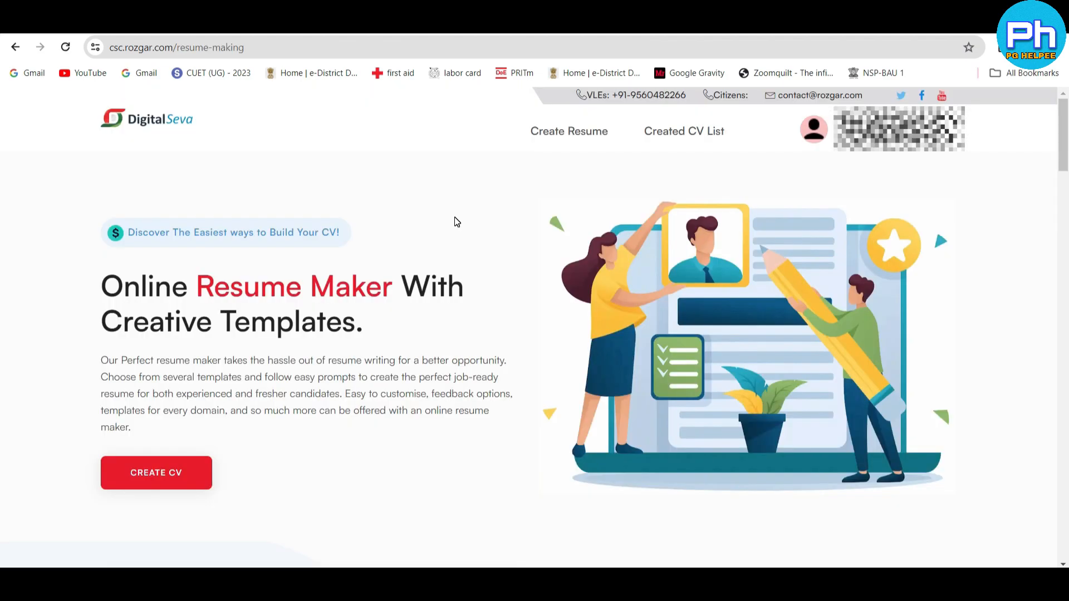
- Open the list of created CVs to check for existing records
double_click(570, 159)
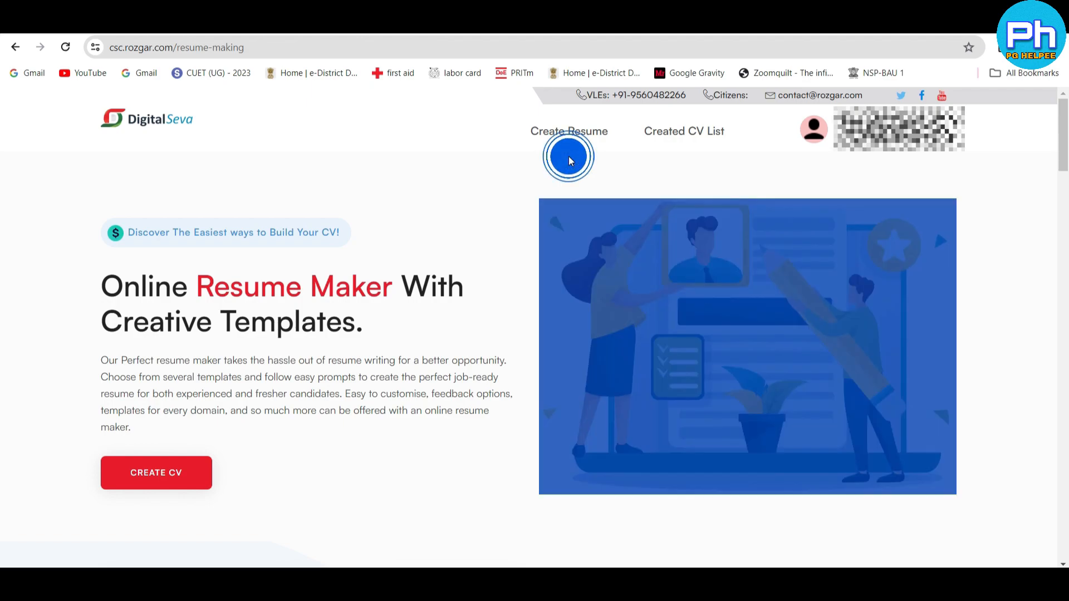
left_click(569, 159)
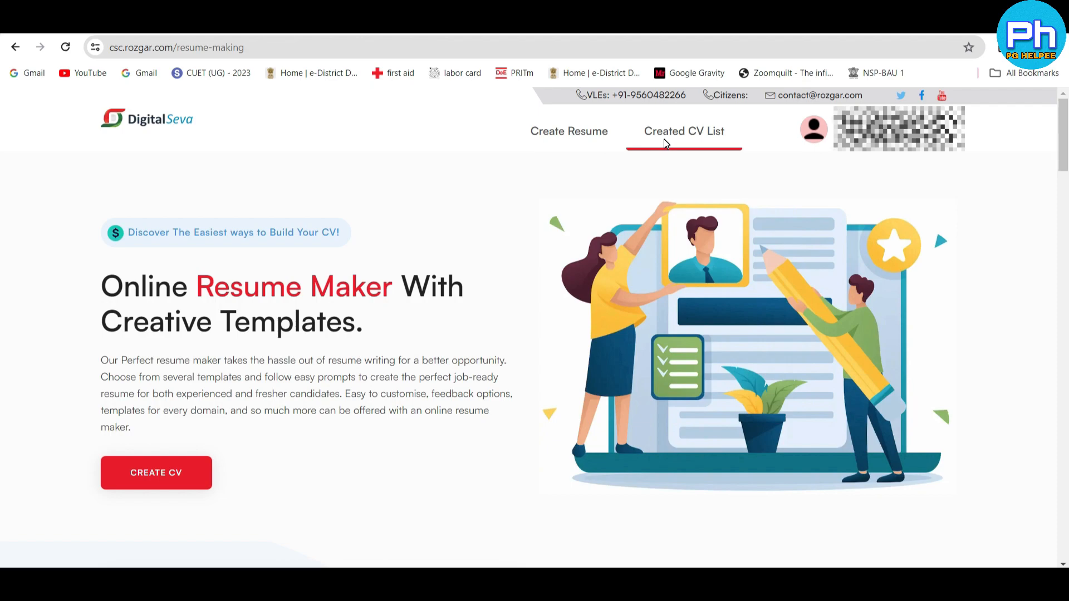
left_click(696, 136)
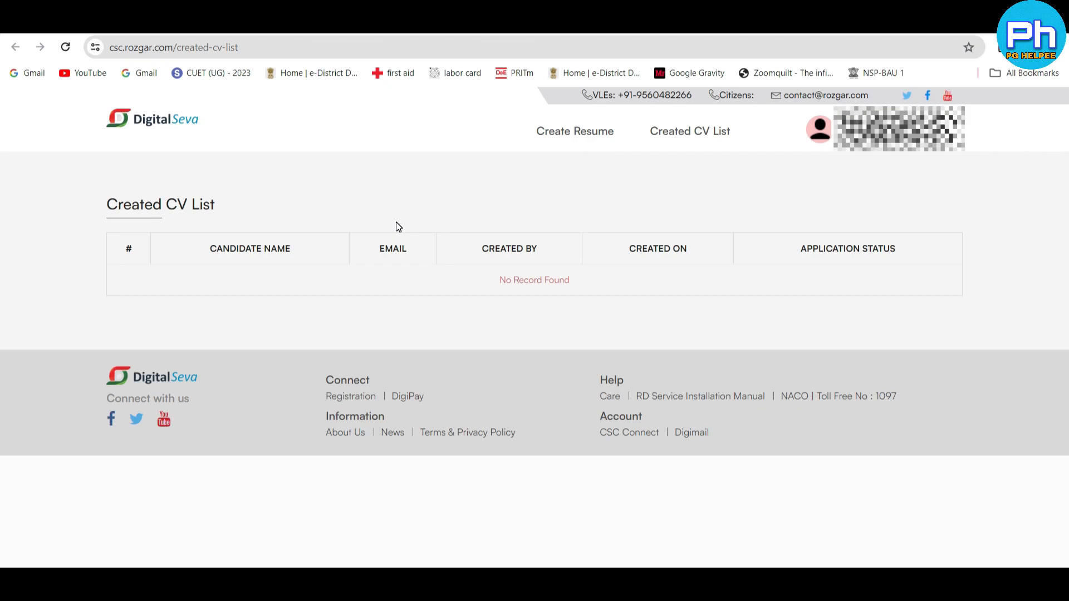
- Start a new resume and fill My Bio with the statement about seeking a challenging career, continuous learning and personal and professional growth
left_click(575, 132)
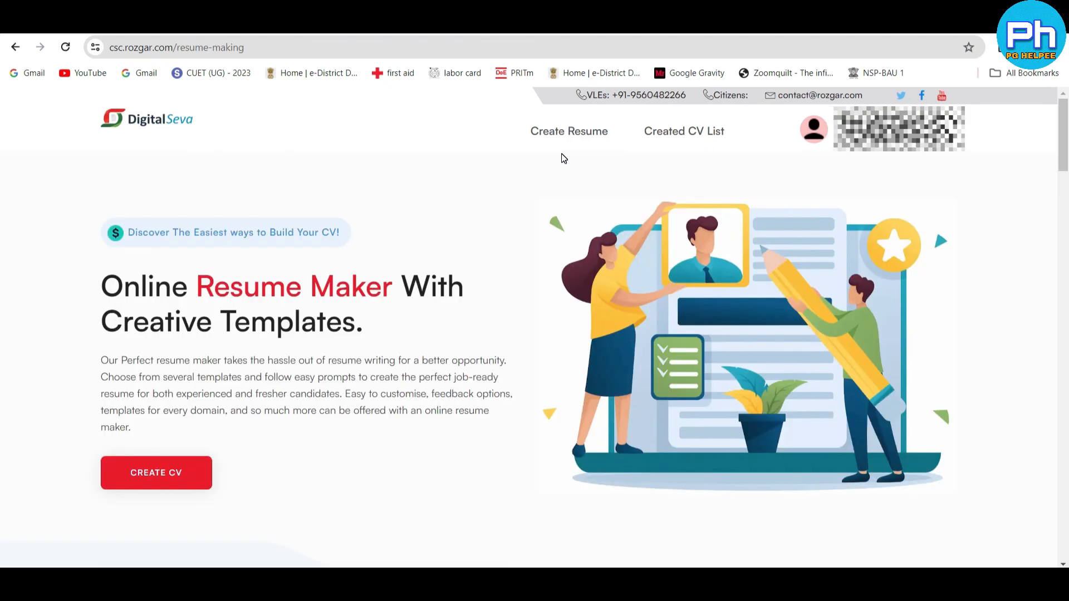
left_click(561, 154)
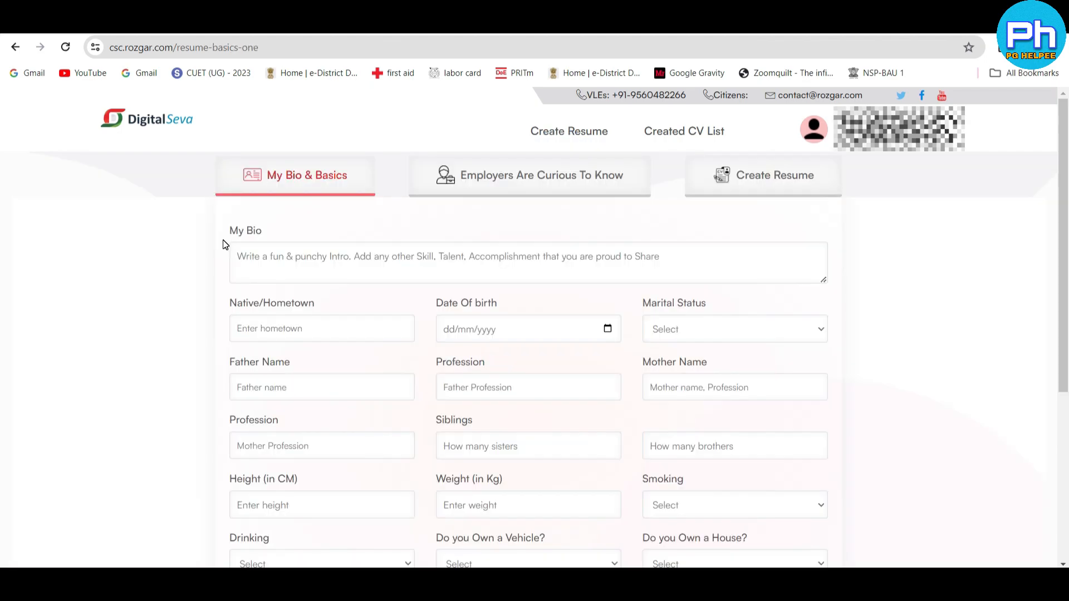
left_click(228, 236)
type("To seek a challenging career in an organization having the environment that encourages Continuous learning and providing me with ambience and opportunities for my personal and professional growth.")
left_click(224, 330)
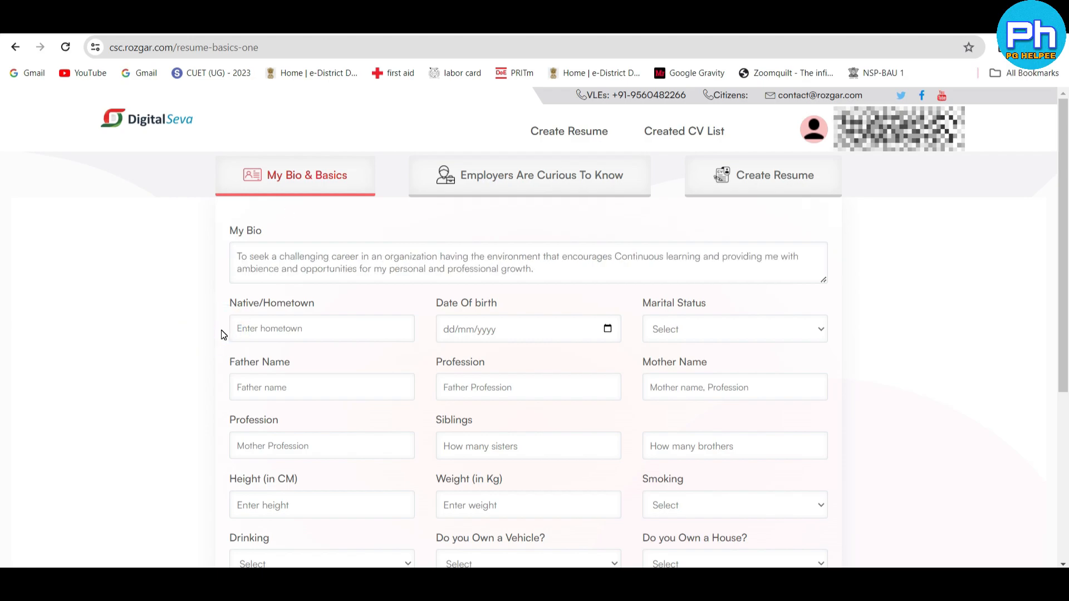
- Set the marital status to Unmarried and continue past the parents' details to the employers' questions section
left_click(729, 329)
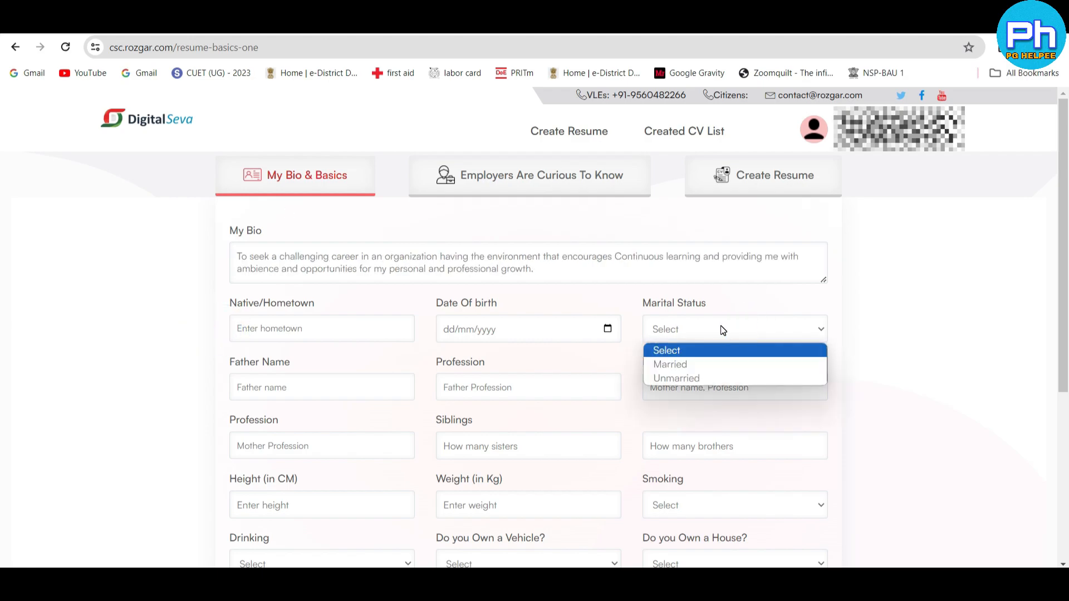
left_click(706, 377)
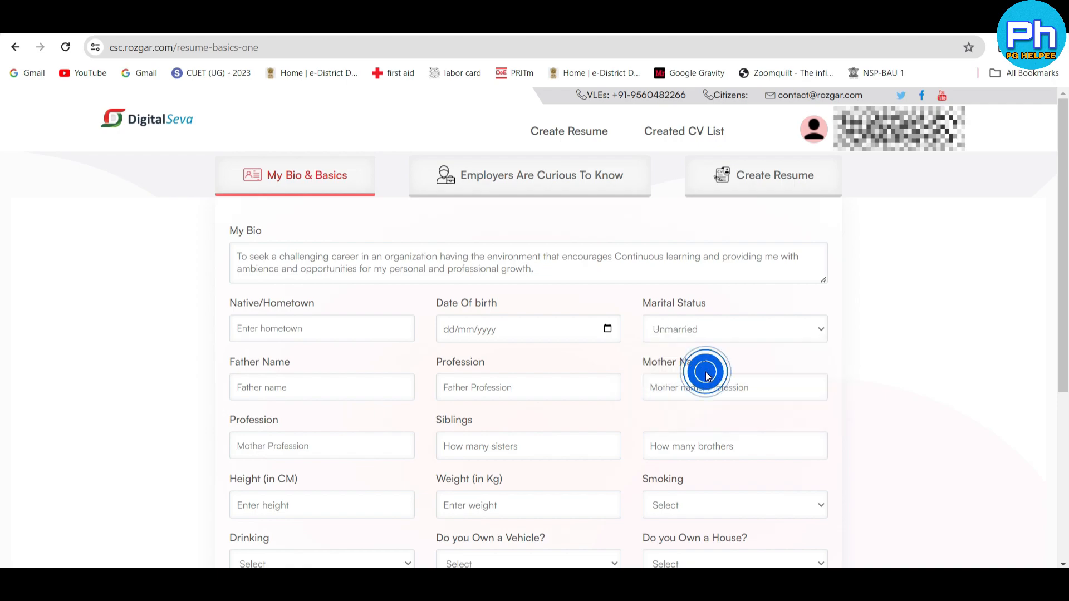
left_click(260, 394)
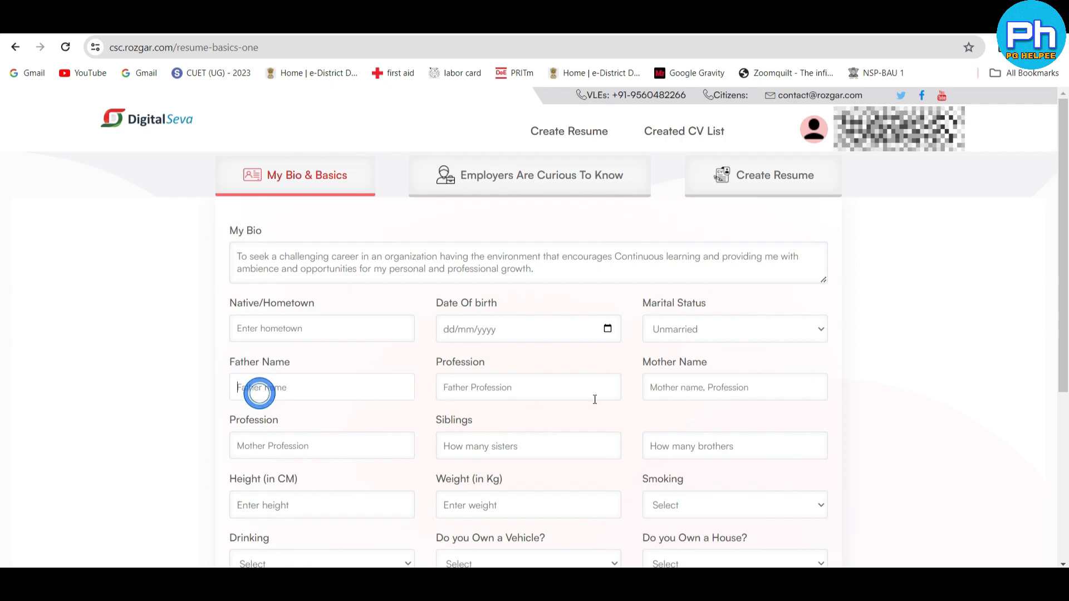
left_click(438, 395)
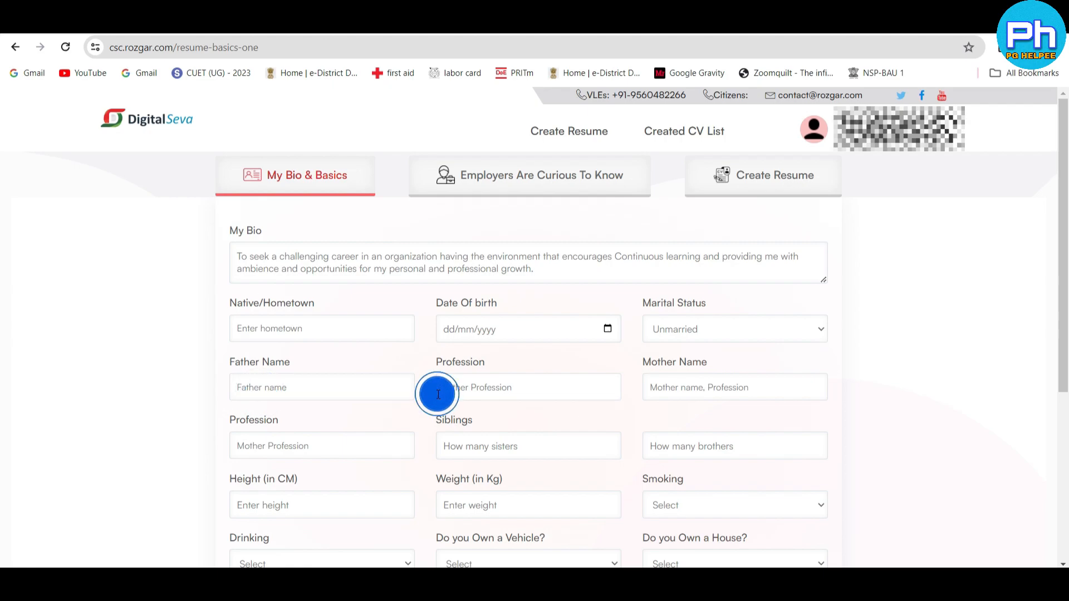
left_click(524, 376)
left_click(735, 393)
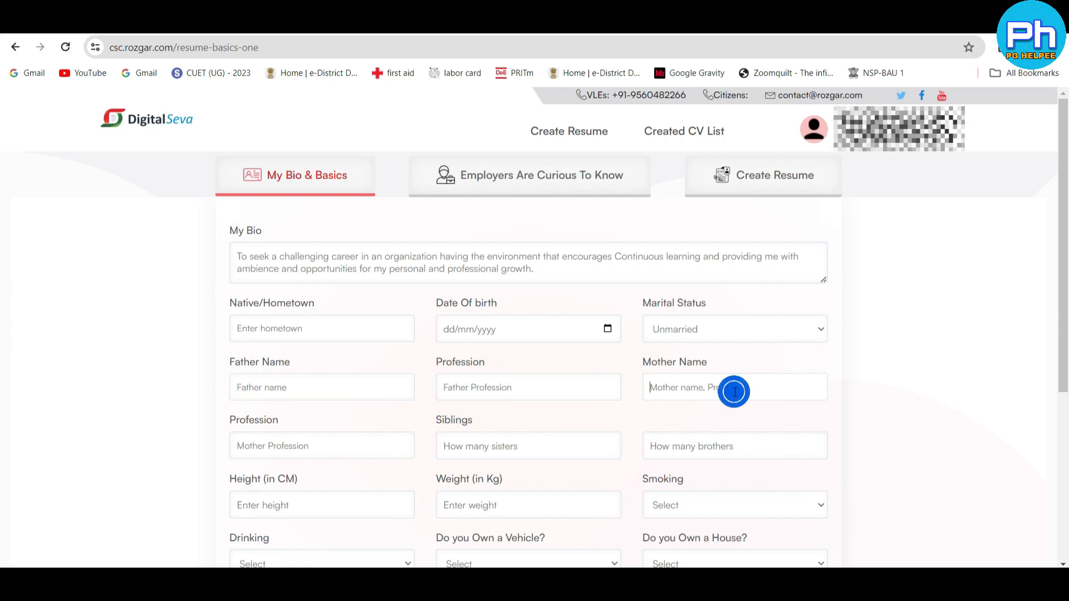
scroll(496, 392, "down", 3)
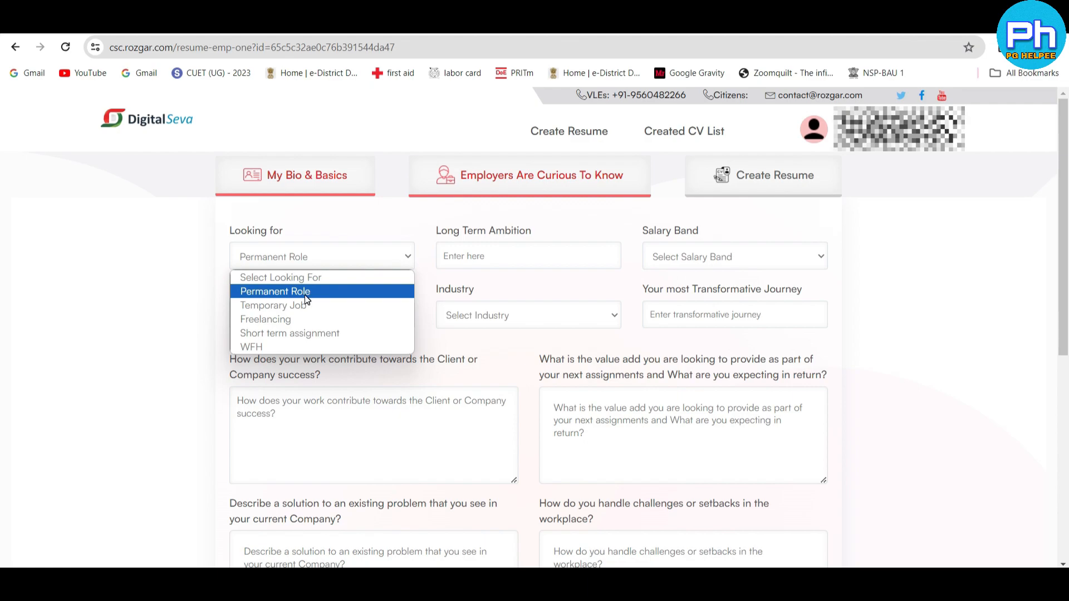
- Choose Permanent Role as the kind of job sought, with a salary band of 10000 to 25000
left_click(306, 292)
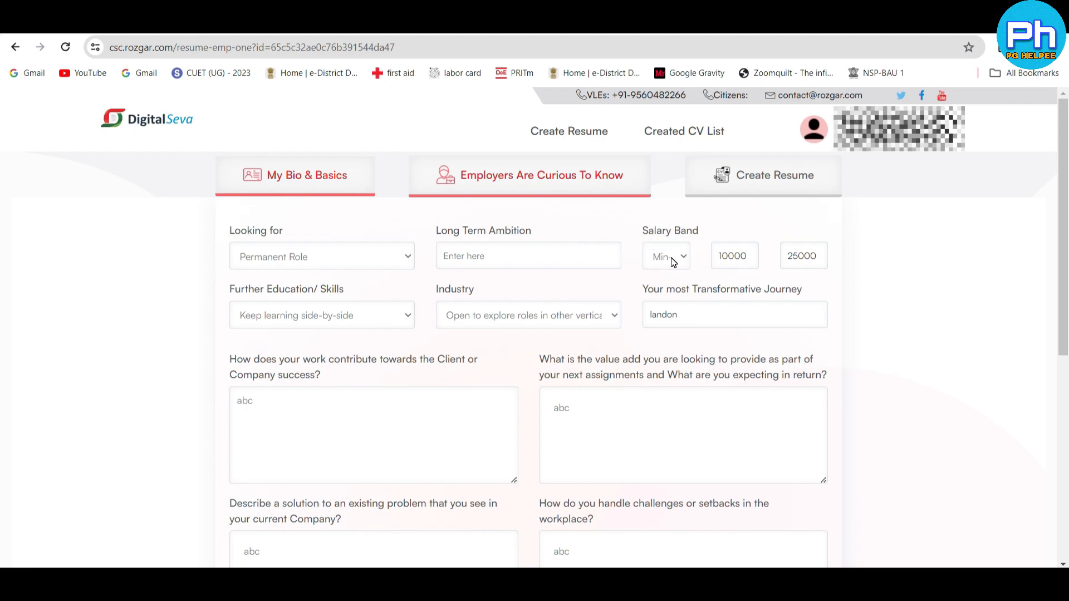
left_click_drag(735, 257, 717, 258)
left_click_drag(810, 257, 796, 256)
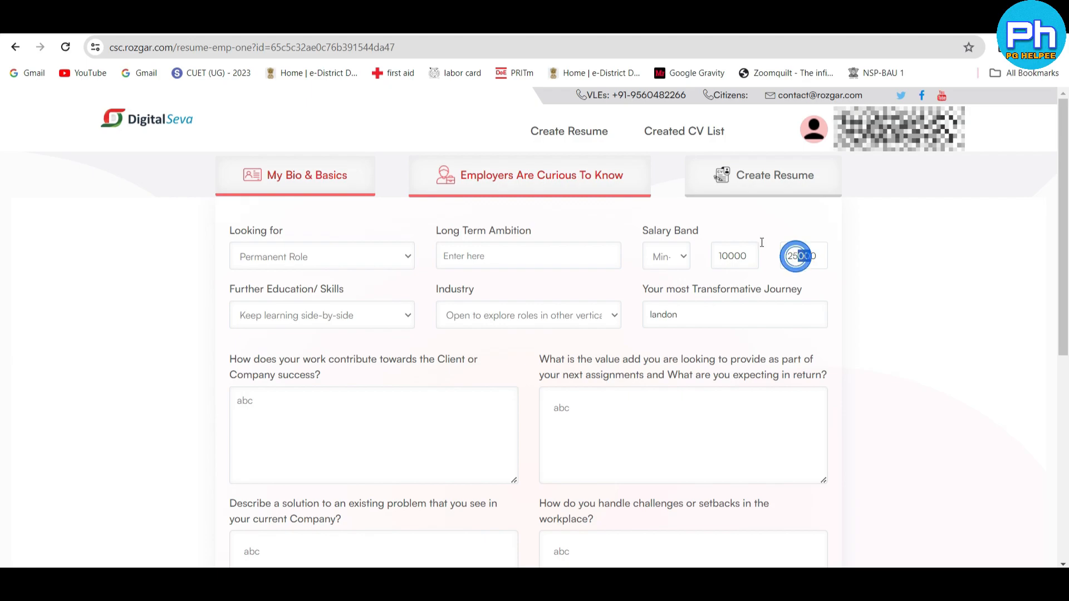
left_click(715, 208)
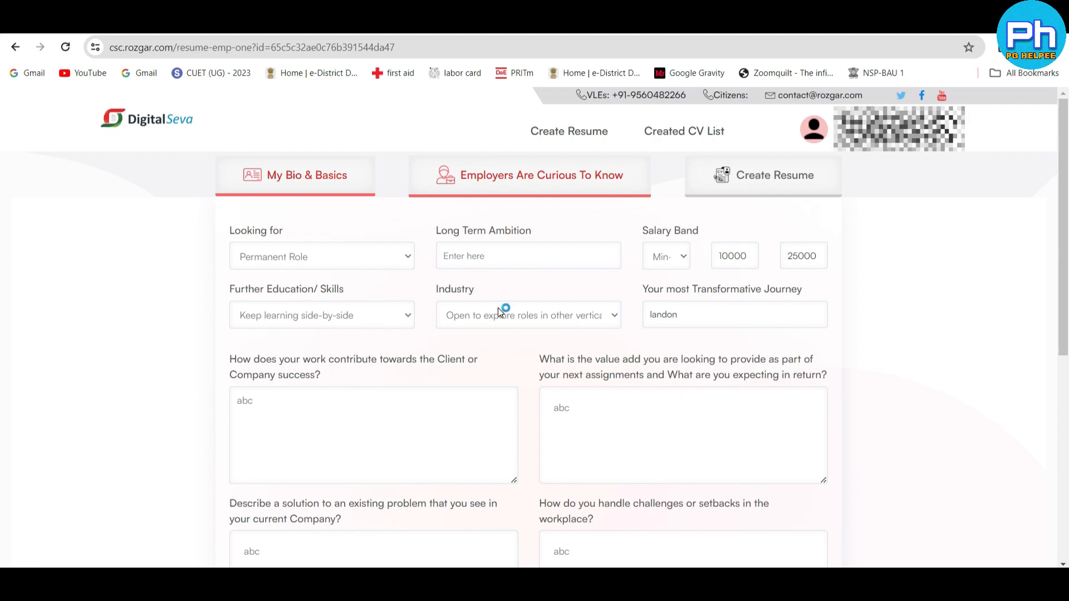
- Check the remaining employer answers, then save the section and continue to the resume form
scroll(500, 312, "down", 1)
scroll(501, 312, "down", 2)
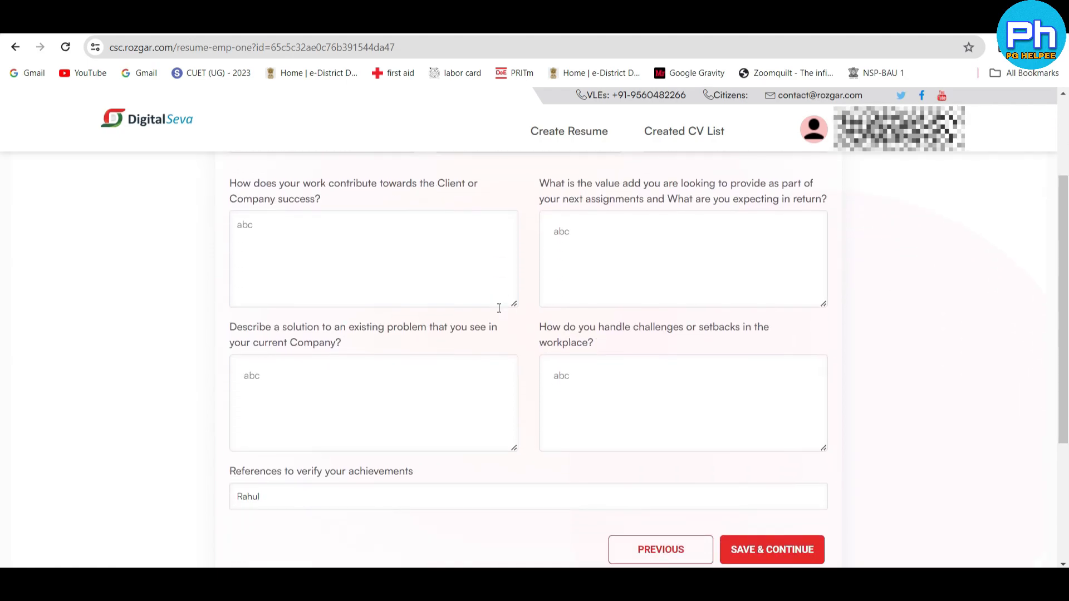
scroll(306, 535, "down", 1)
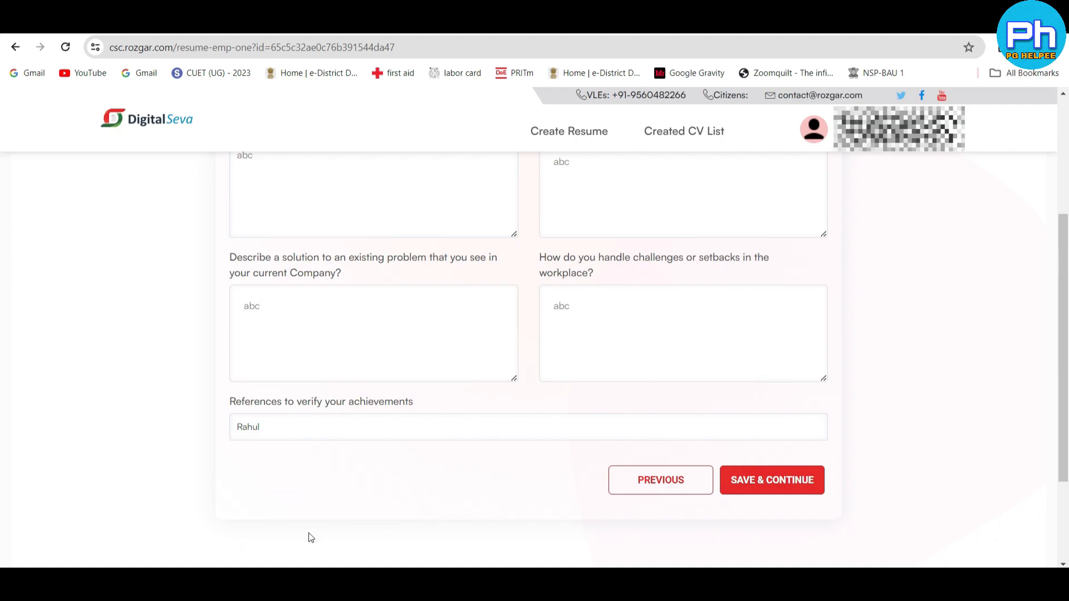
left_click(797, 496)
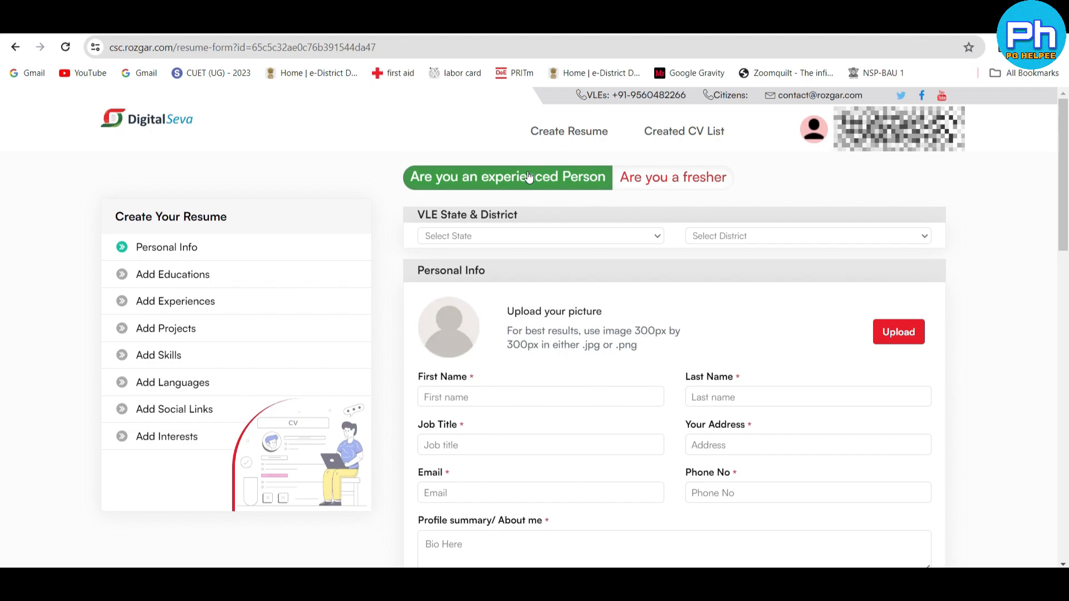
- Look over the experienced-person resume form's sections and the alternative fresher option
scroll(587, 232, "down", 2)
scroll(588, 232, "down", 10)
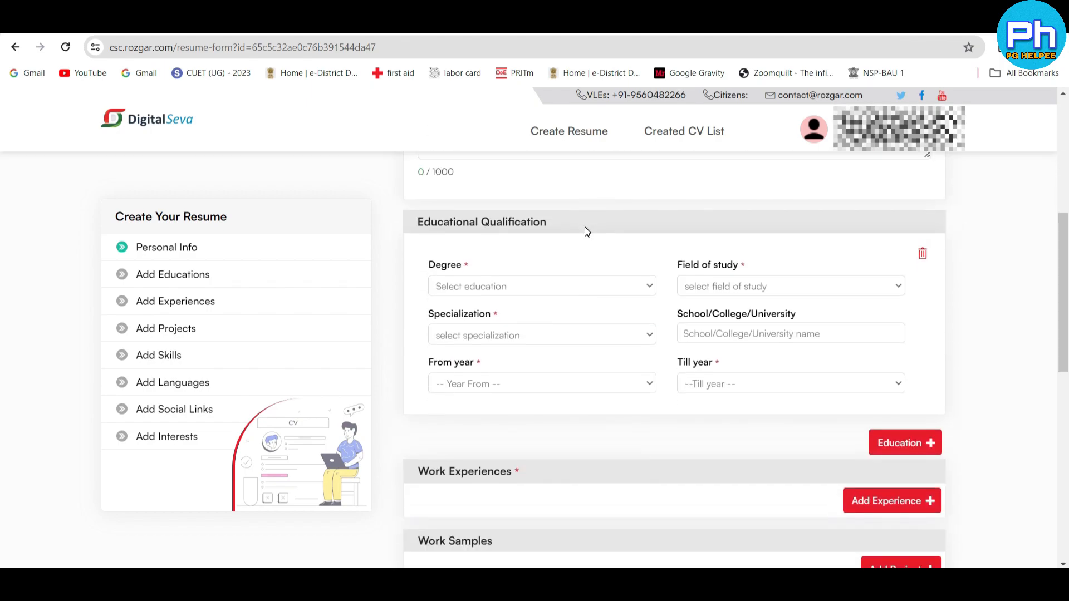
scroll(586, 231, "up", 12)
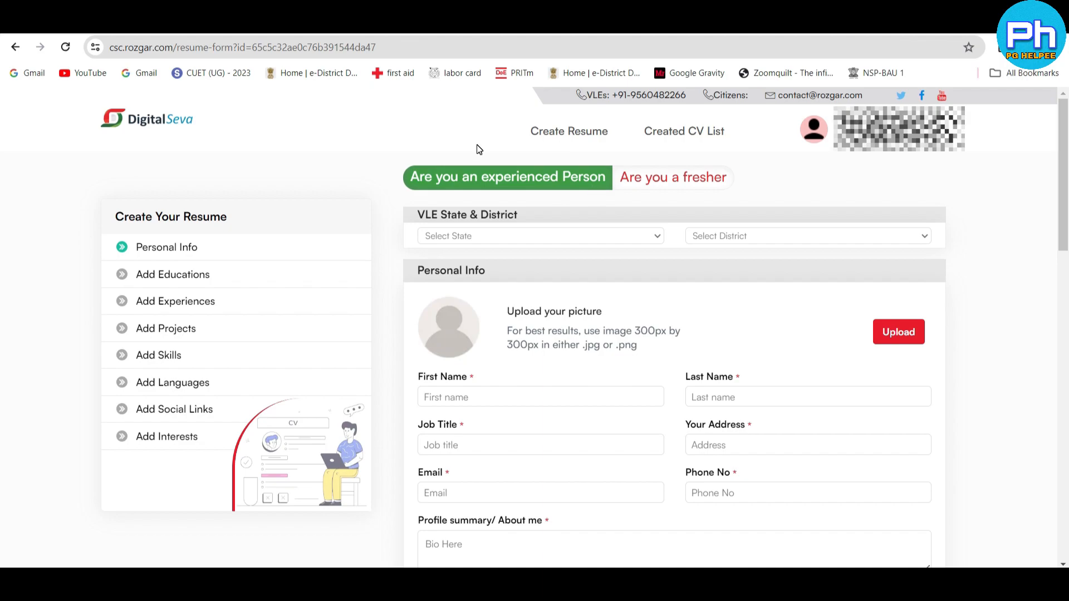
left_click(663, 182)
left_click(660, 180)
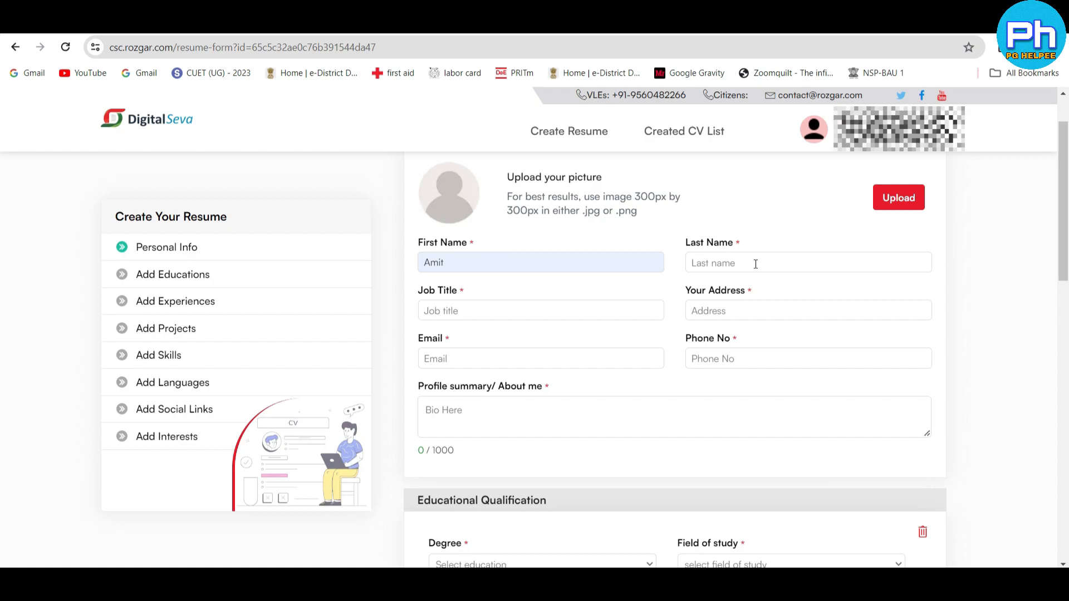
- Replace the candidate's first name and fill in the last name in Personal Info
left_click(756, 264)
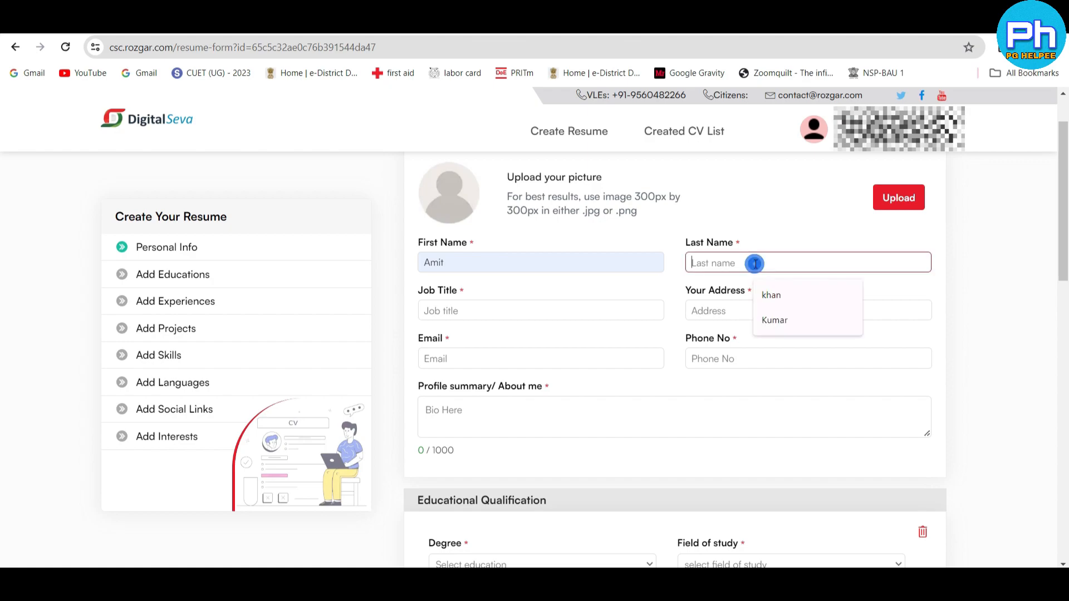
double_click(499, 268)
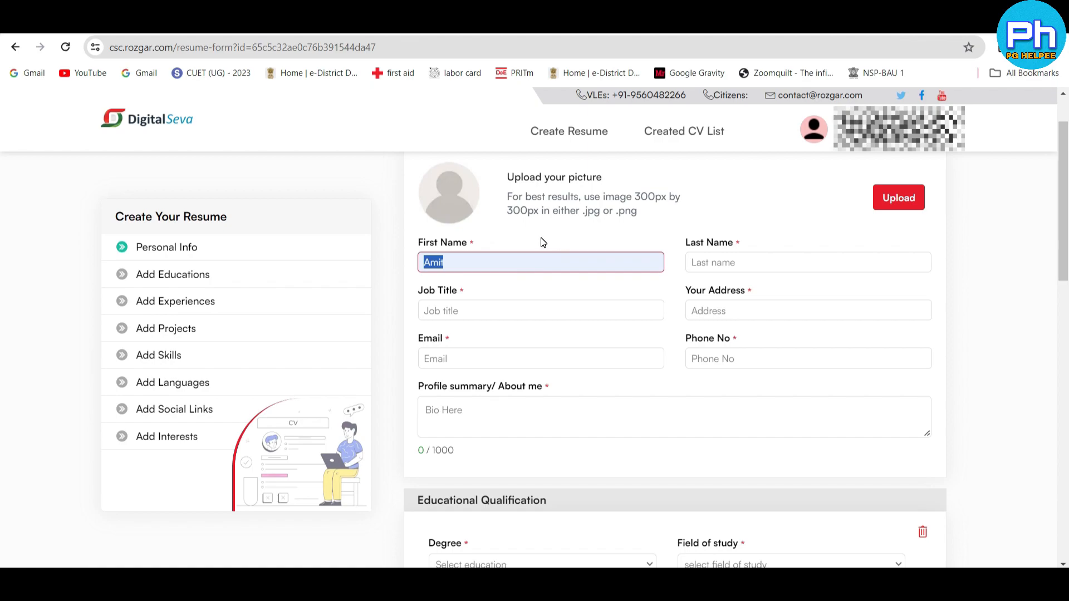
left_click(724, 264)
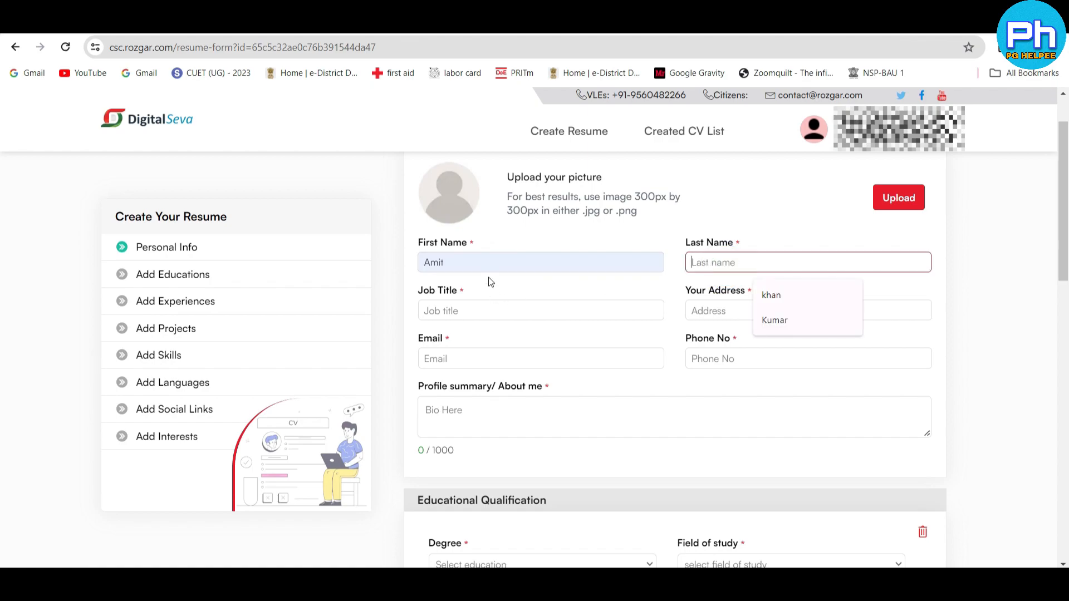
left_click(487, 260)
double_click(487, 260)
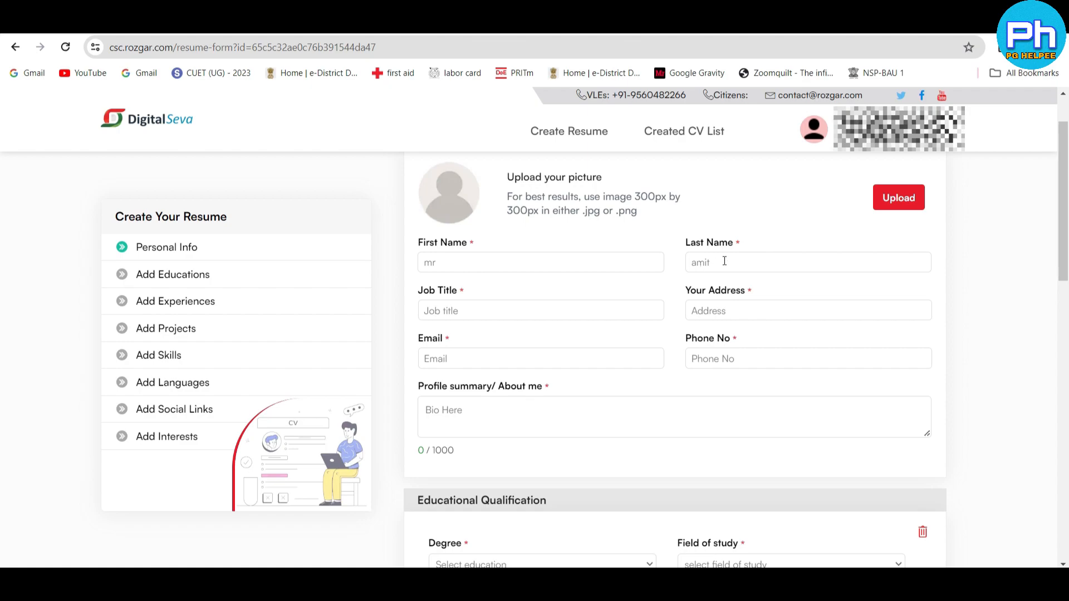
left_click(747, 260)
- Set the job title to call center, enter the candidate's address, and fill the profile summary with the challenging-career objective
left_click(409, 313)
left_click(681, 313)
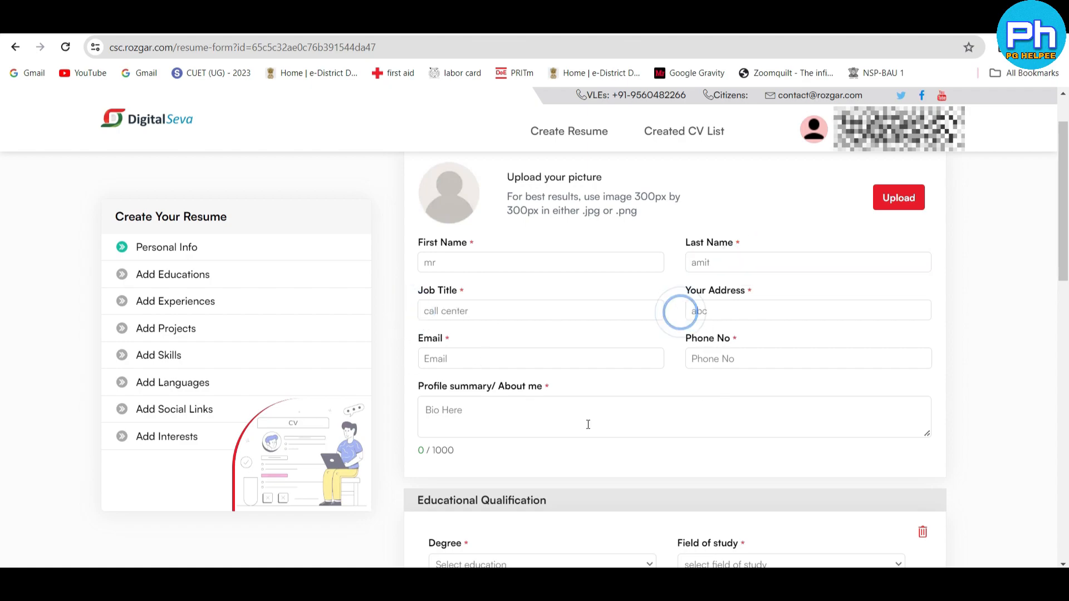
left_click(391, 368)
left_click(405, 361)
left_click(676, 362)
scroll(683, 335, "down", 1)
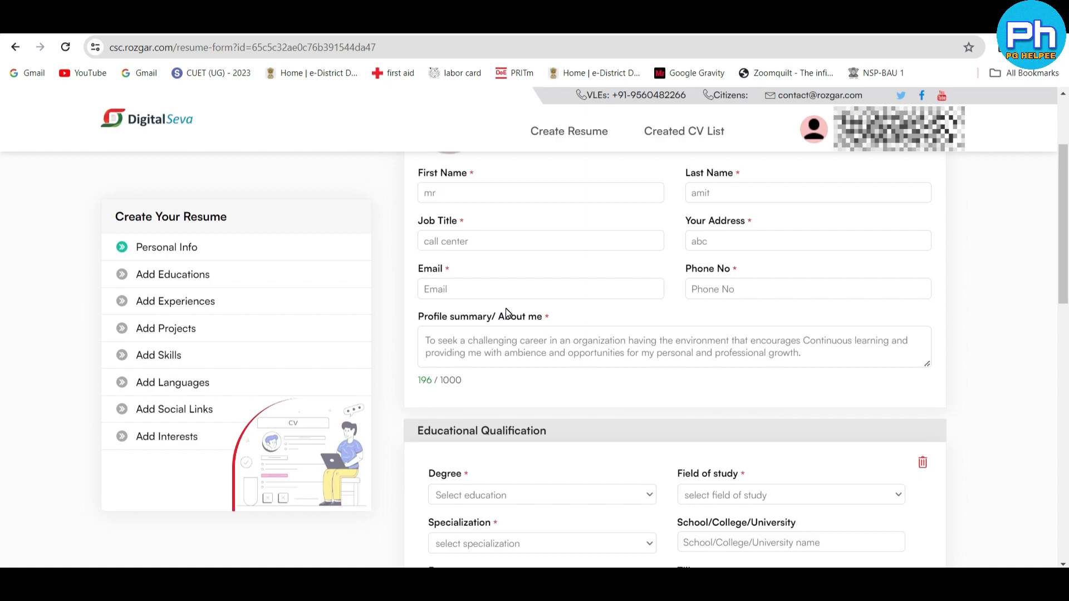
- Fill the first educational qualification with 12th, Arts as field and specialization, govt boys sec school, from 2013 till 2013
scroll(415, 226, "down", 3)
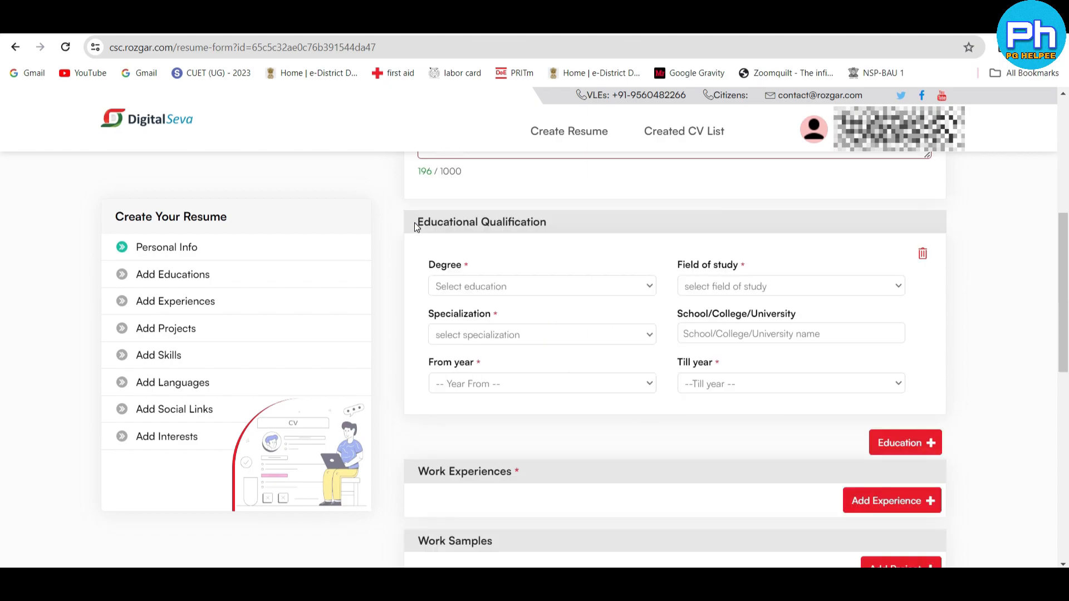
left_click(414, 222)
left_click(549, 250)
left_click(494, 284)
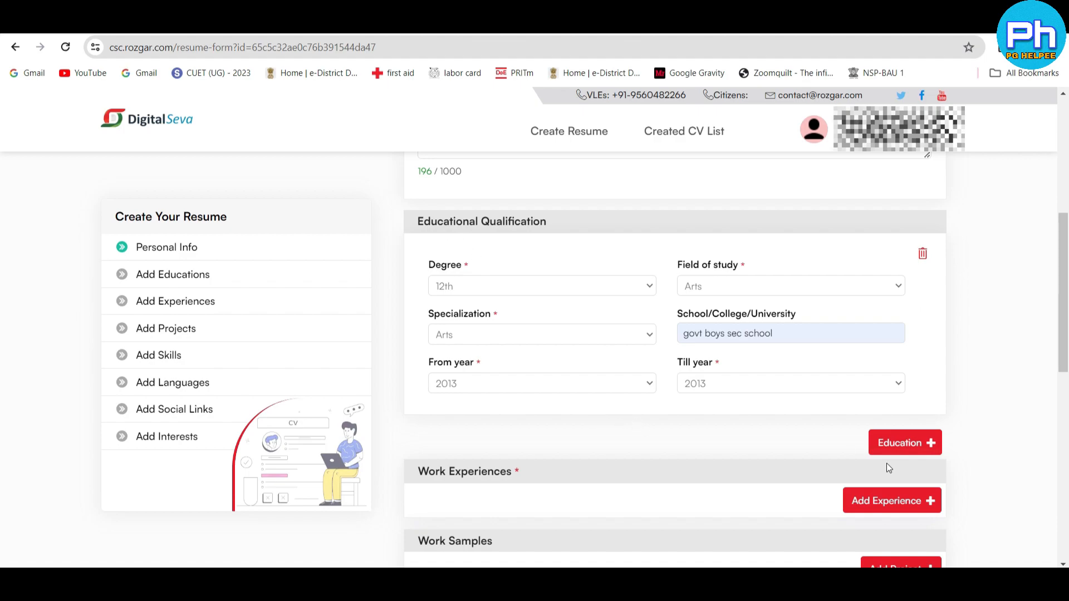
- Add a second education entry with Post Graduate, M.Ed as field and specialization, govt boys sec school, from 2003 till 2008
left_click(856, 447)
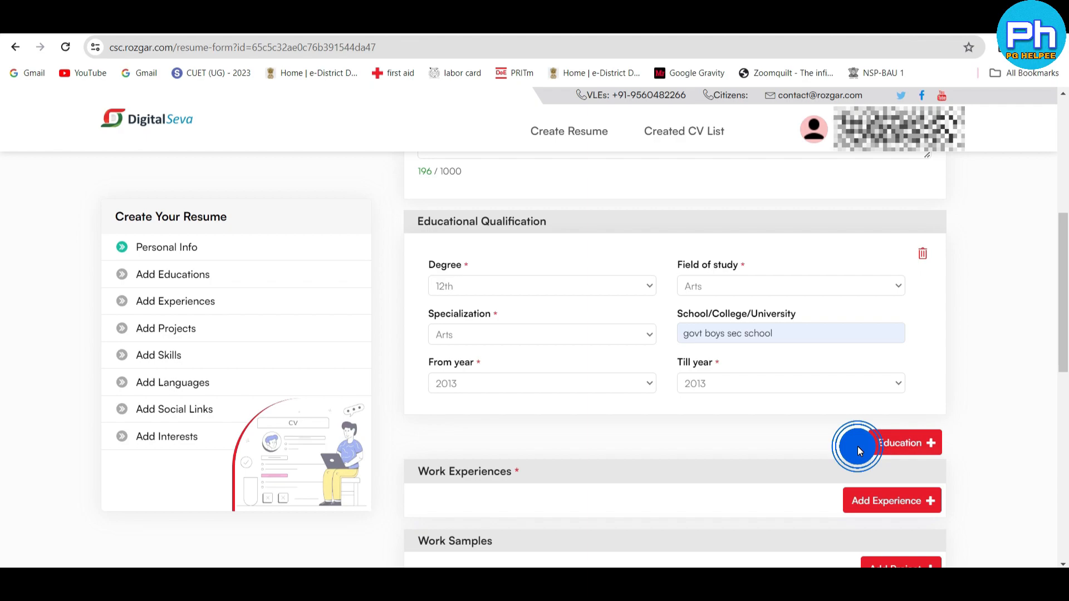
left_click(903, 442)
scroll(555, 342, "down", 2)
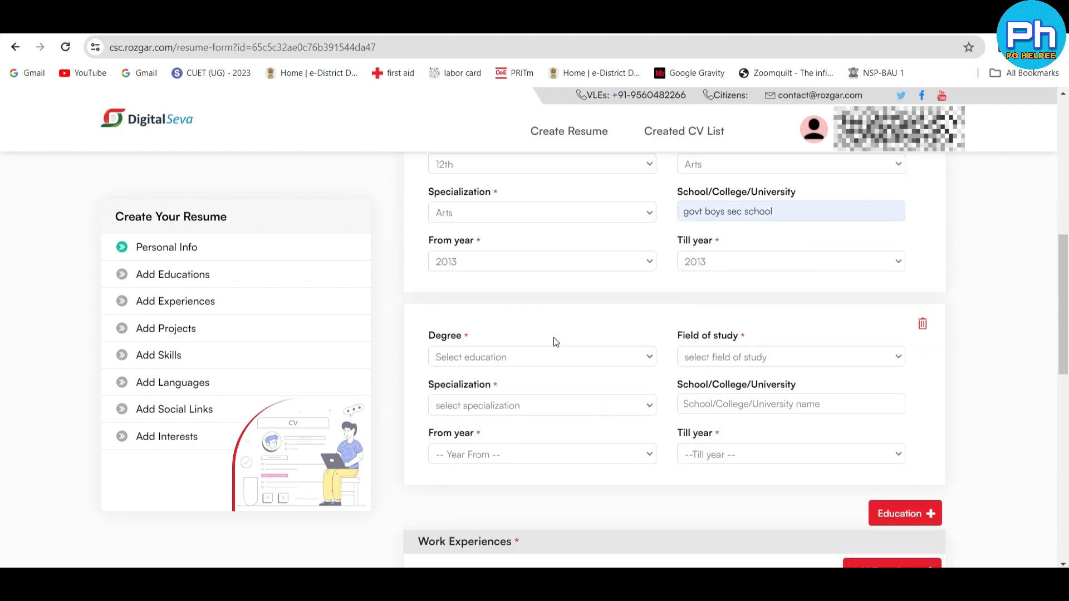
scroll(555, 342, "down", 2)
left_click(489, 270)
left_click(498, 344)
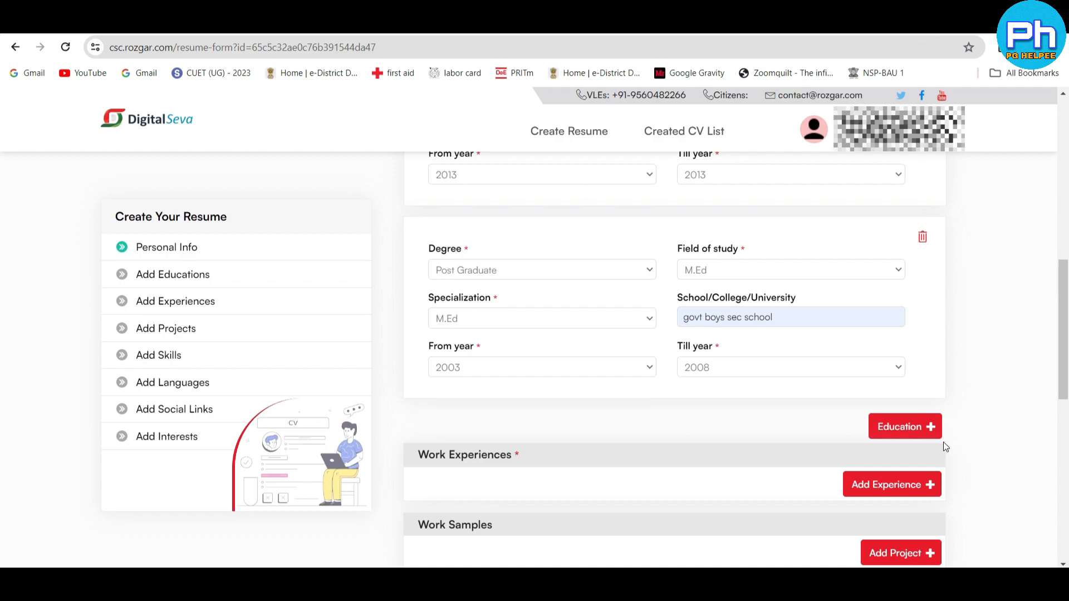
left_click(848, 427)
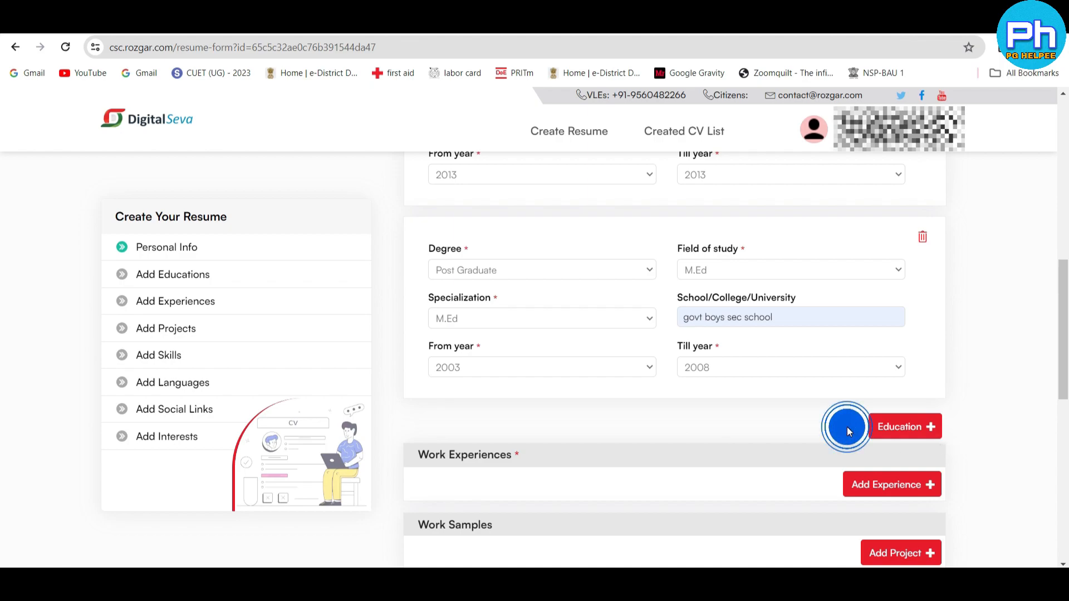
- Open a blank entry under Work Experiences to examine its fields
scroll(485, 275, "down", 3)
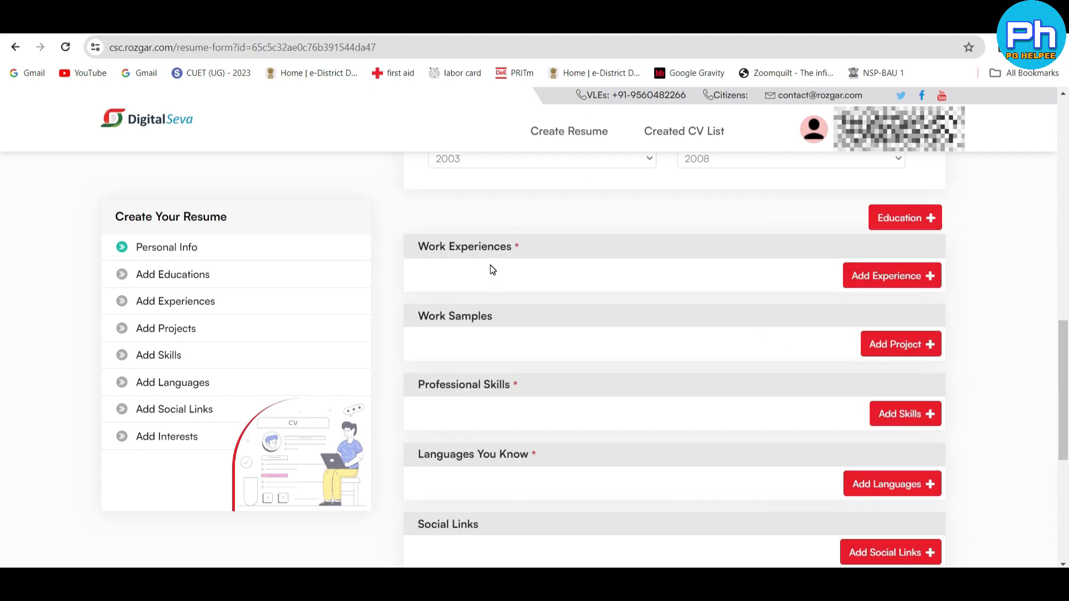
left_click(887, 284)
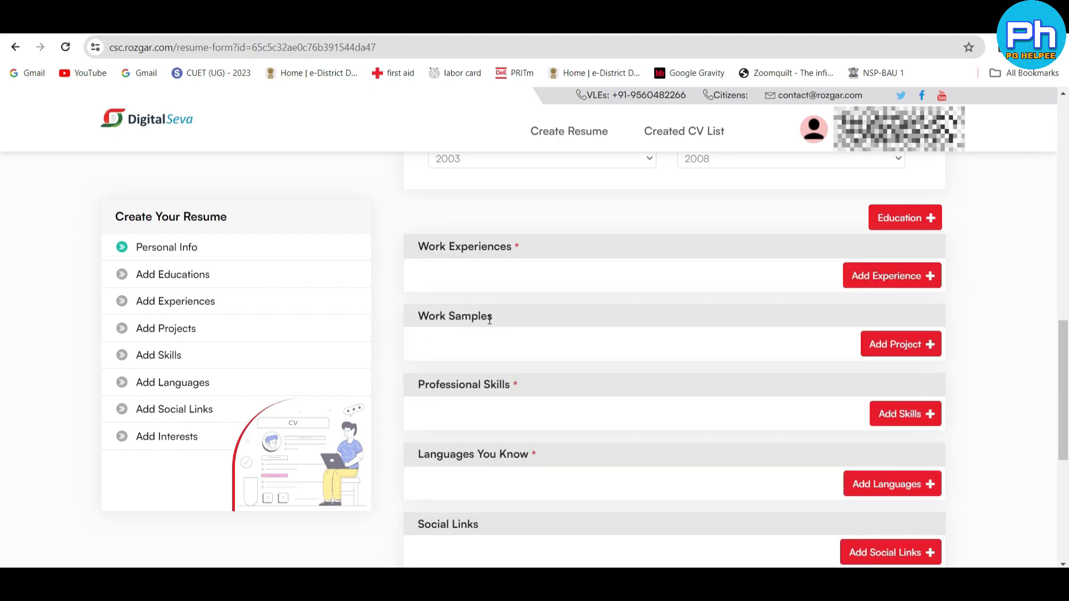
left_click_drag(413, 319, 505, 329)
left_click(504, 332)
scroll(457, 321, "down", 1)
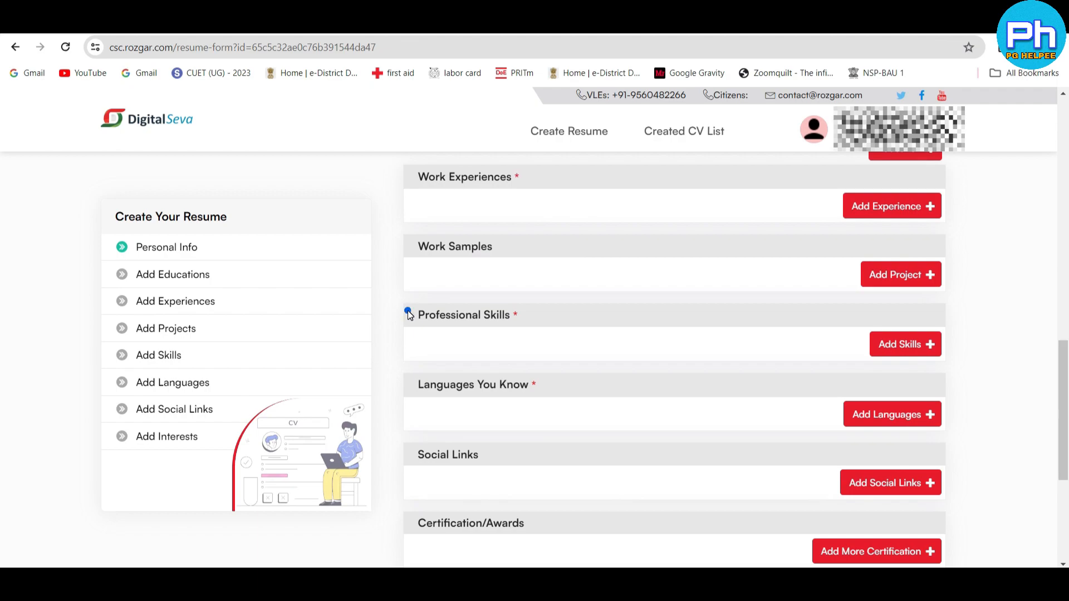
- Enter hindi with Speak proficiency under Languages You Know and add a second language entry
left_click_drag(412, 315, 530, 341)
left_click_drag(410, 384, 563, 403)
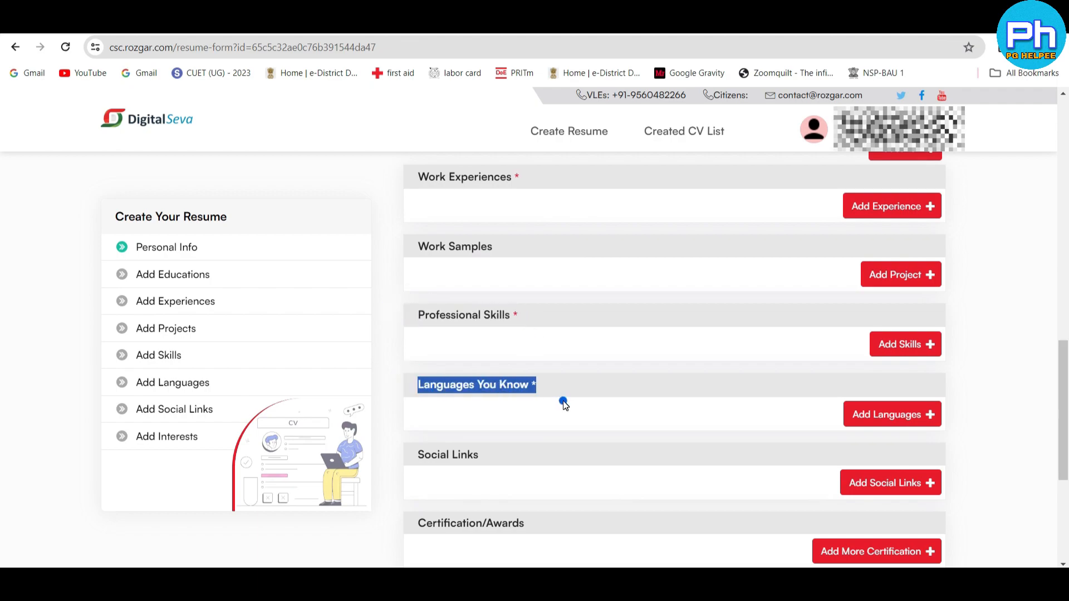
left_click(563, 400)
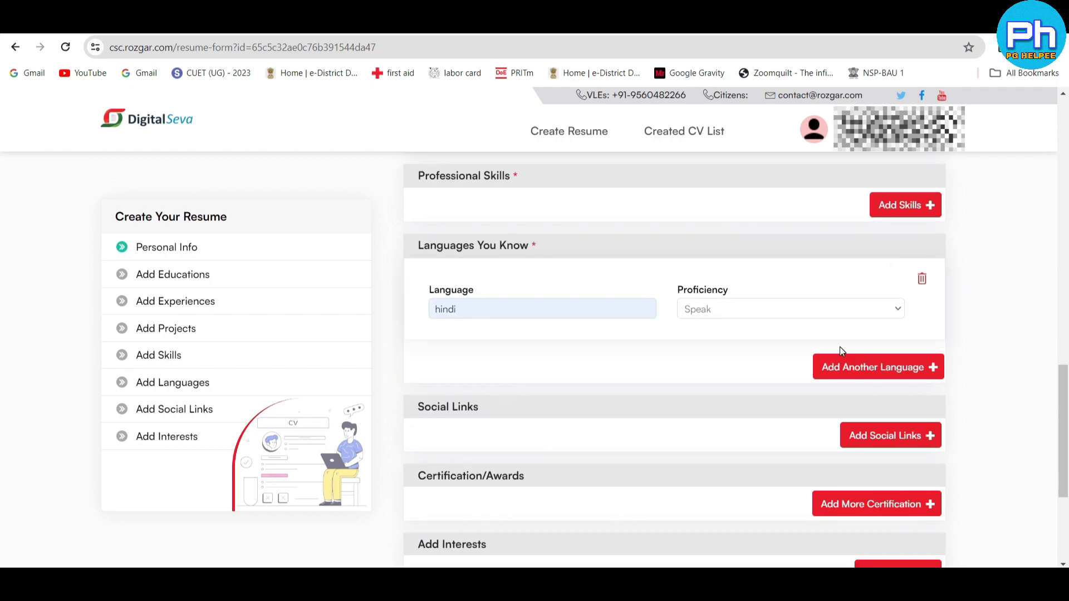
left_click(847, 362)
left_click(496, 401)
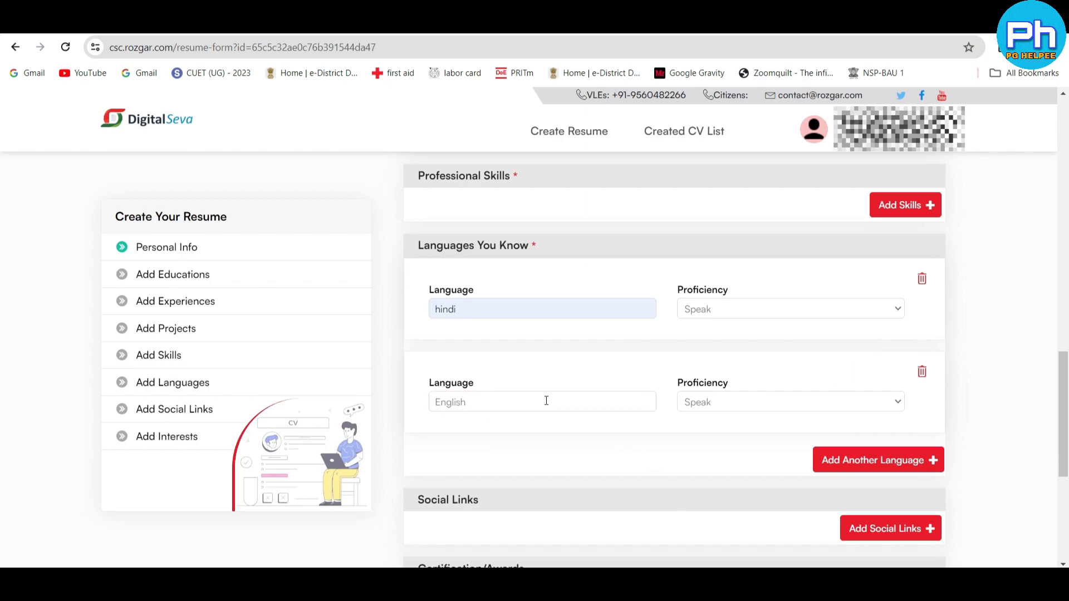
- Add reding books as an interest and submit the resume form to choose a template
scroll(442, 303, "down", 4)
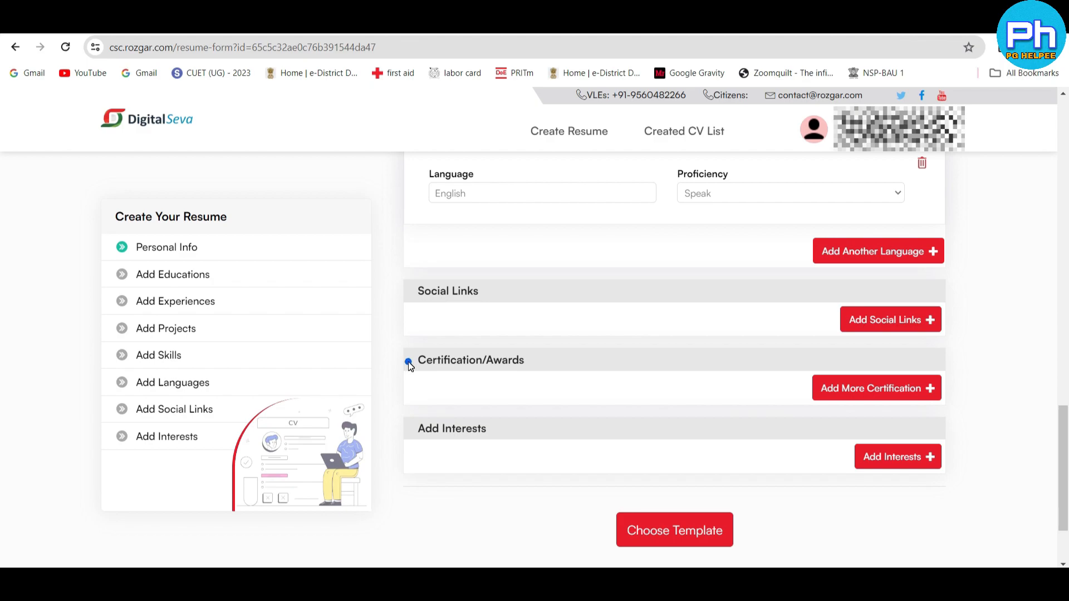
left_click_drag(409, 362, 530, 370)
left_click(527, 390)
left_click(505, 444)
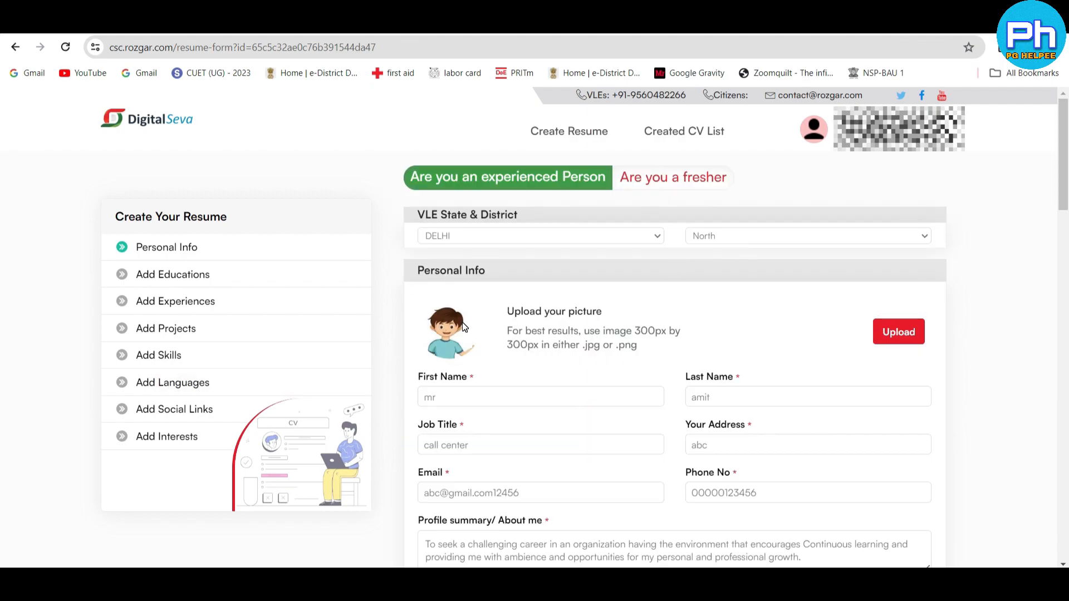
scroll(576, 339, "down", 20)
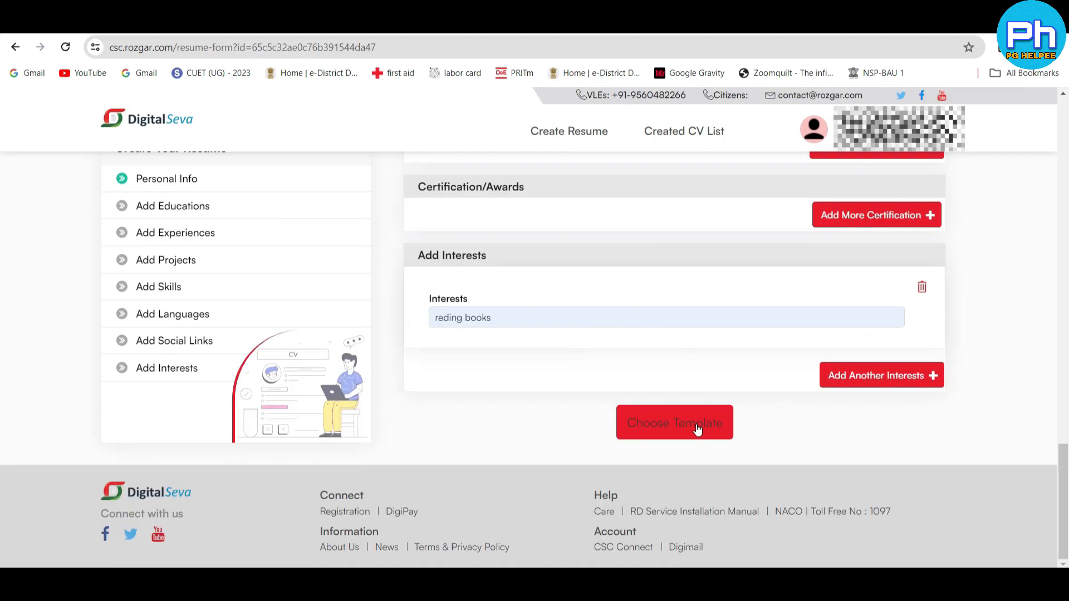
left_click(697, 429)
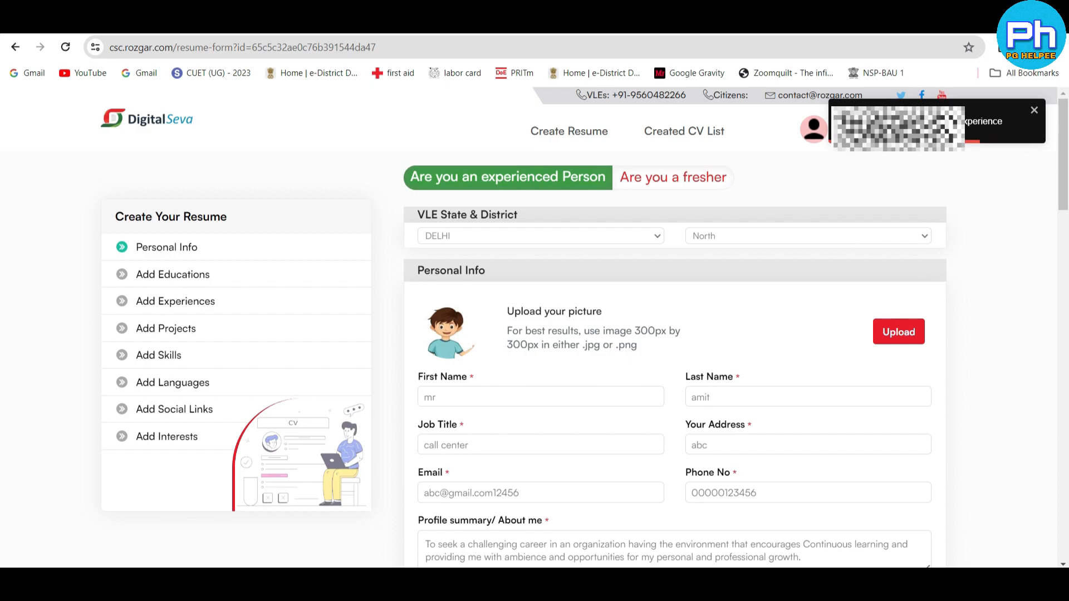
- Delete the blank second work experience entry and continue to the resume template selection
mouse_move(814, 582)
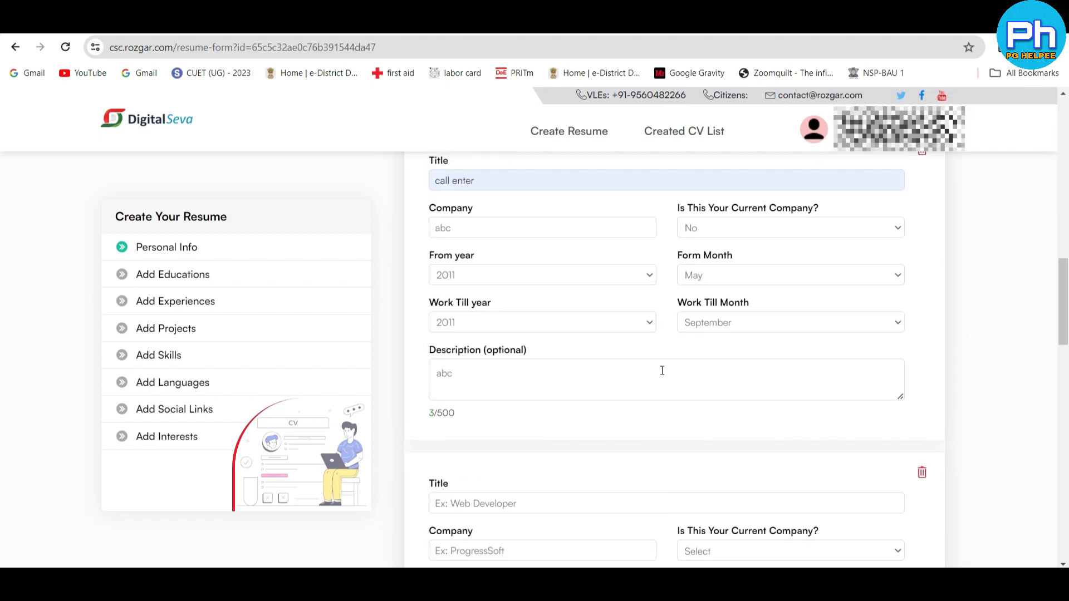
scroll(662, 370, "up", 1)
scroll(668, 365, "down", 1)
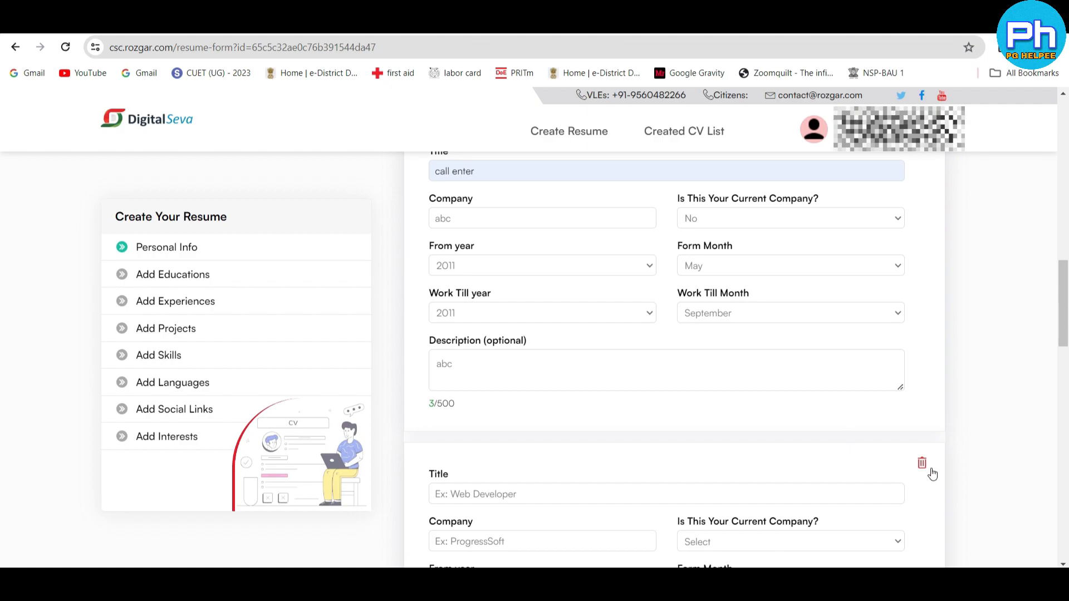
left_click(927, 464)
scroll(608, 300, "down", 13)
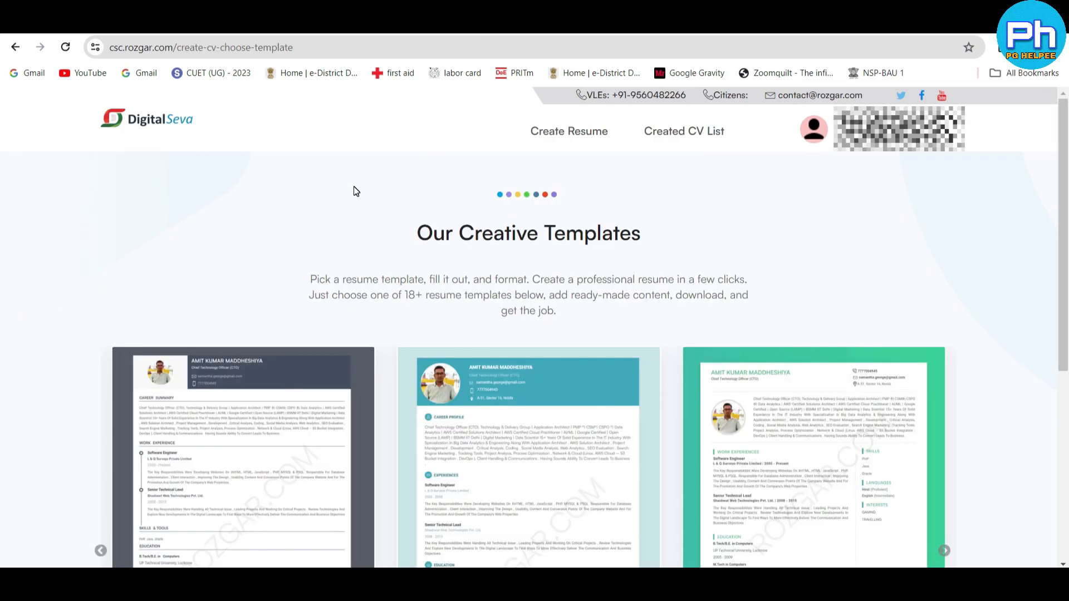
scroll(357, 192, "down", 3)
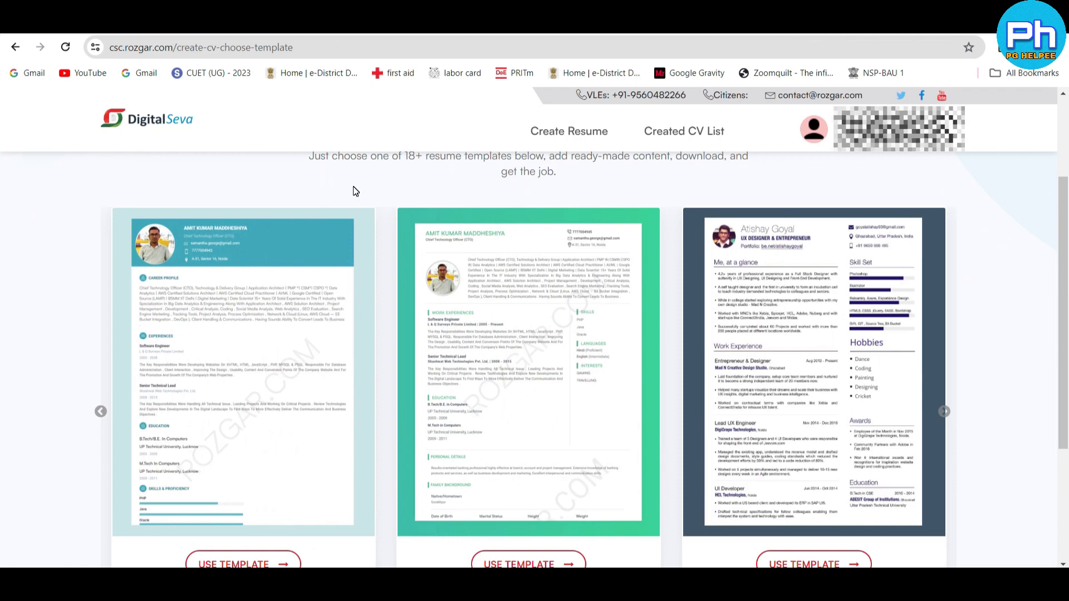
- Browse the available resume templates and compare their layouts
scroll(354, 191, "down", 1)
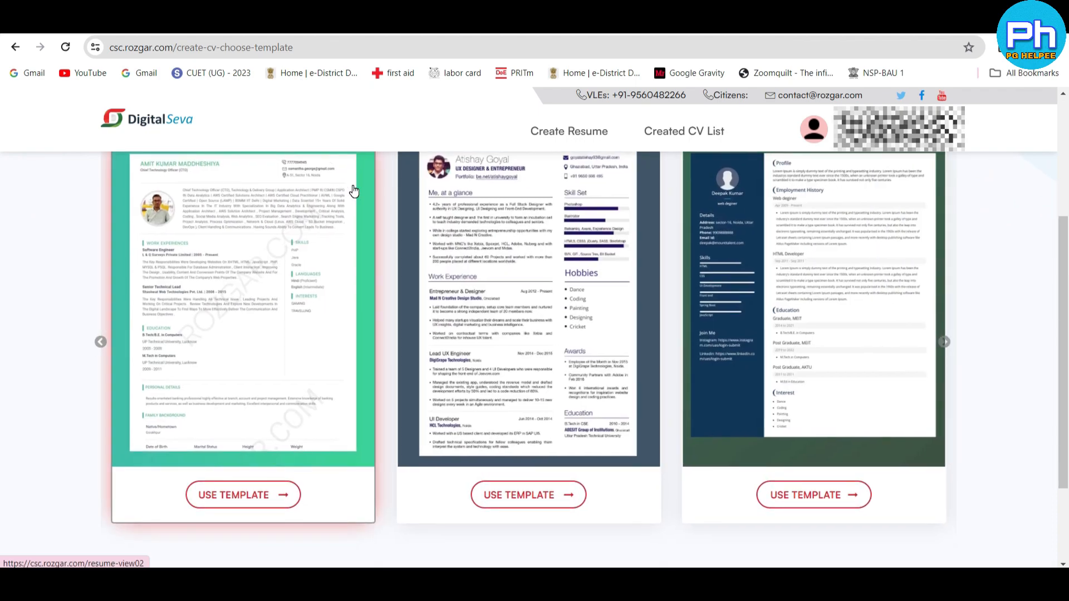
right_click(429, 389)
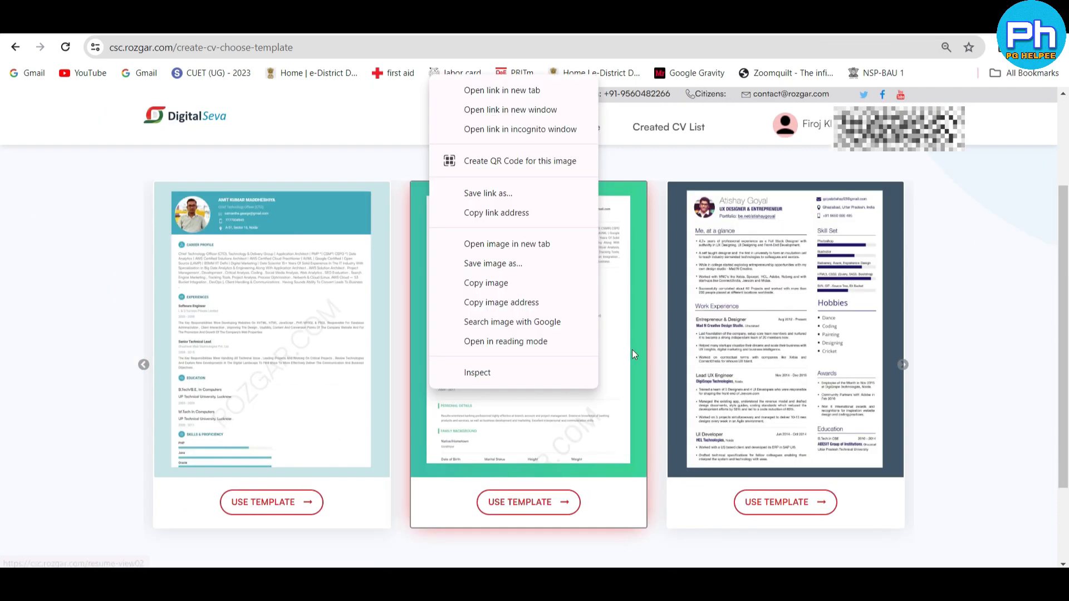
left_click(661, 356)
right_click(274, 398)
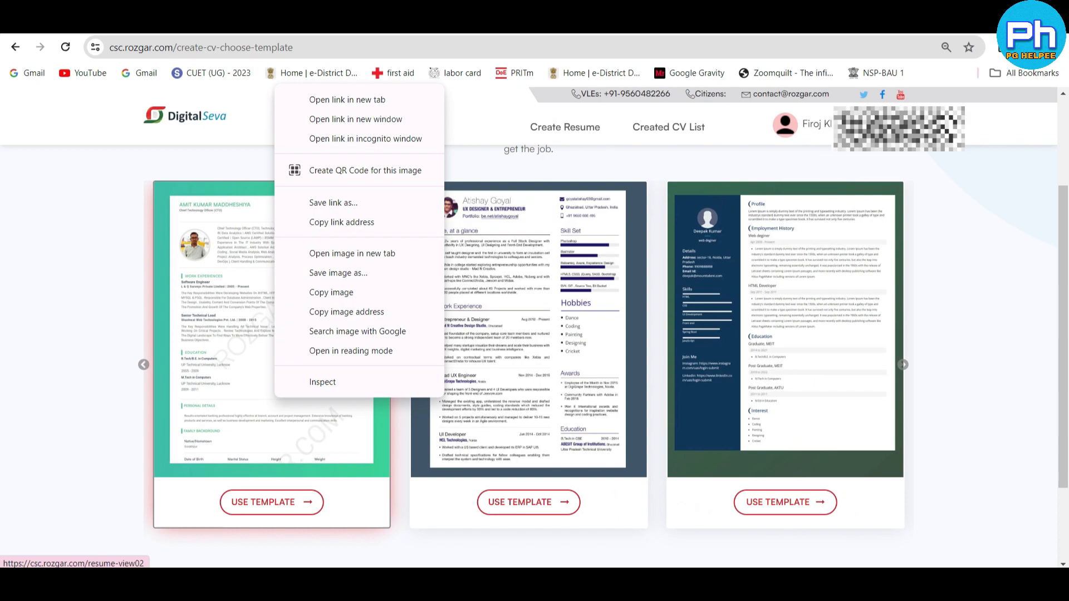
left_click(763, 296)
right_click(346, 336)
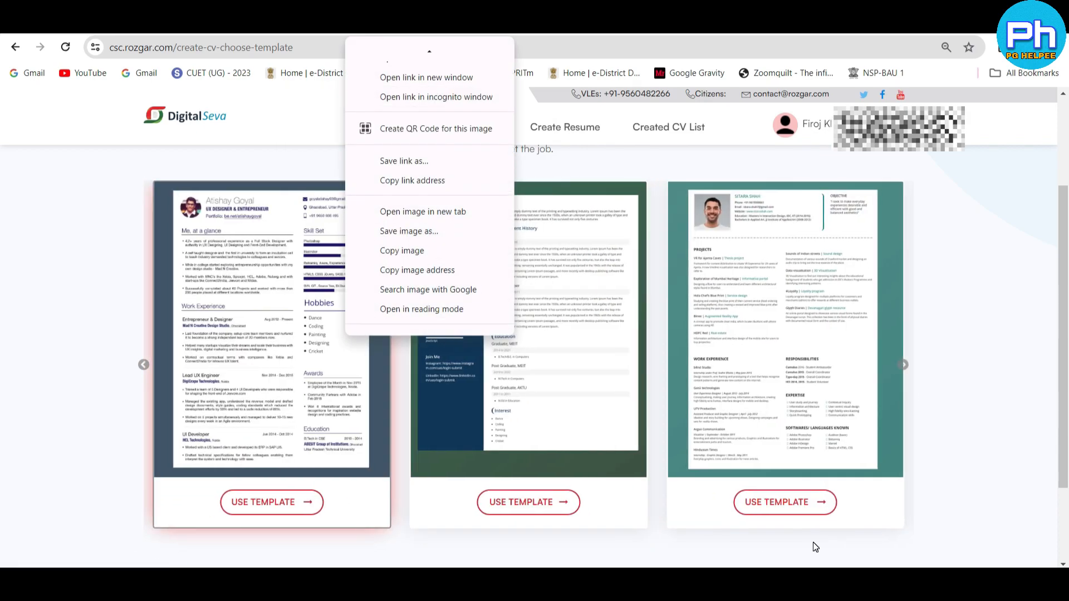
right_click(1023, 285)
left_click(904, 366)
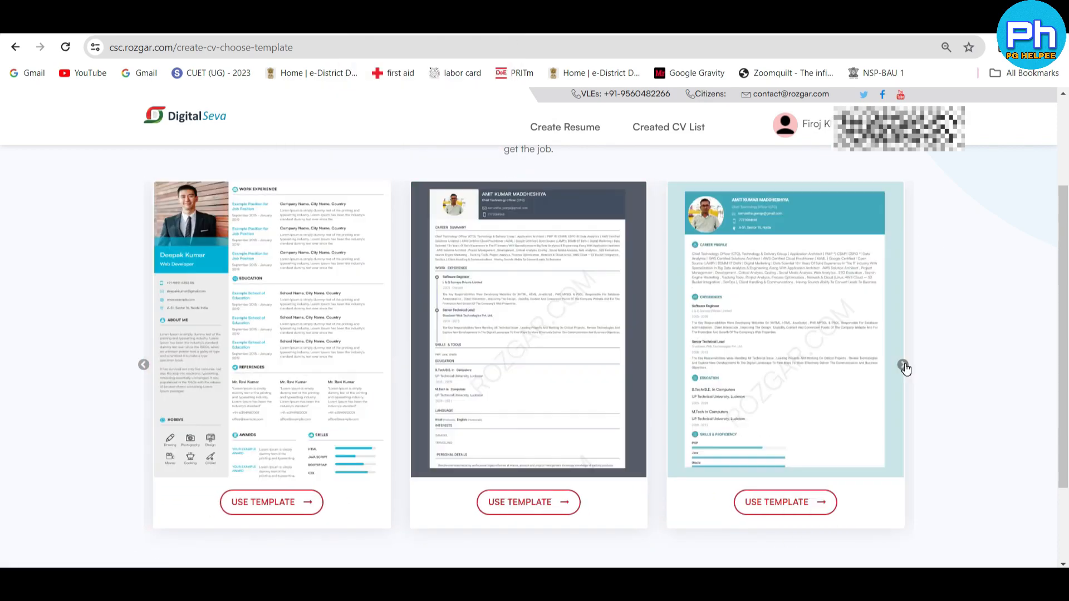
left_click(904, 366)
left_click(904, 366)
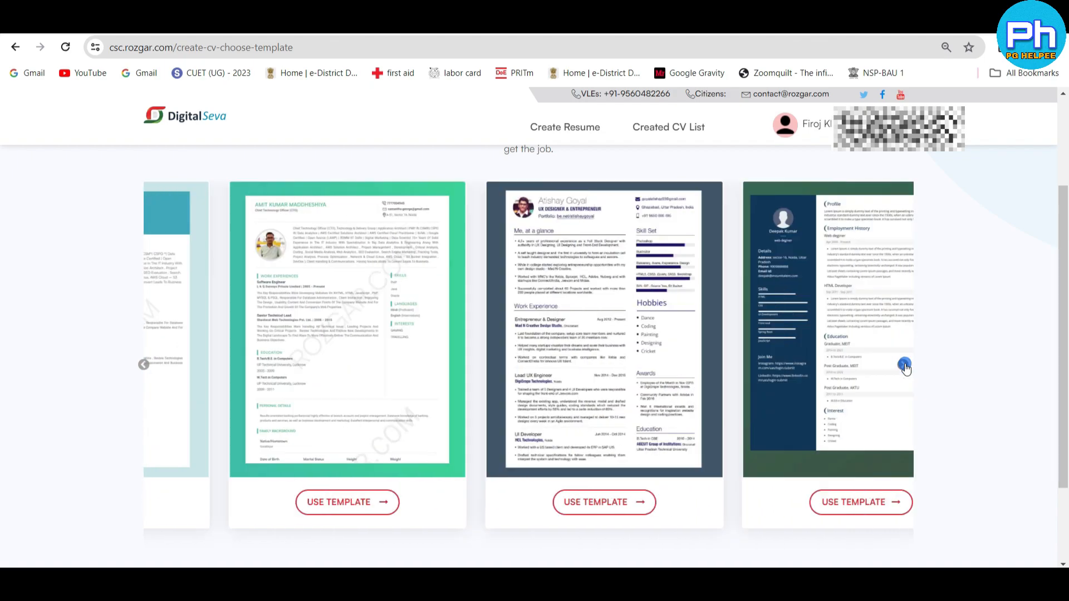
left_click(904, 366)
left_click(904, 366)
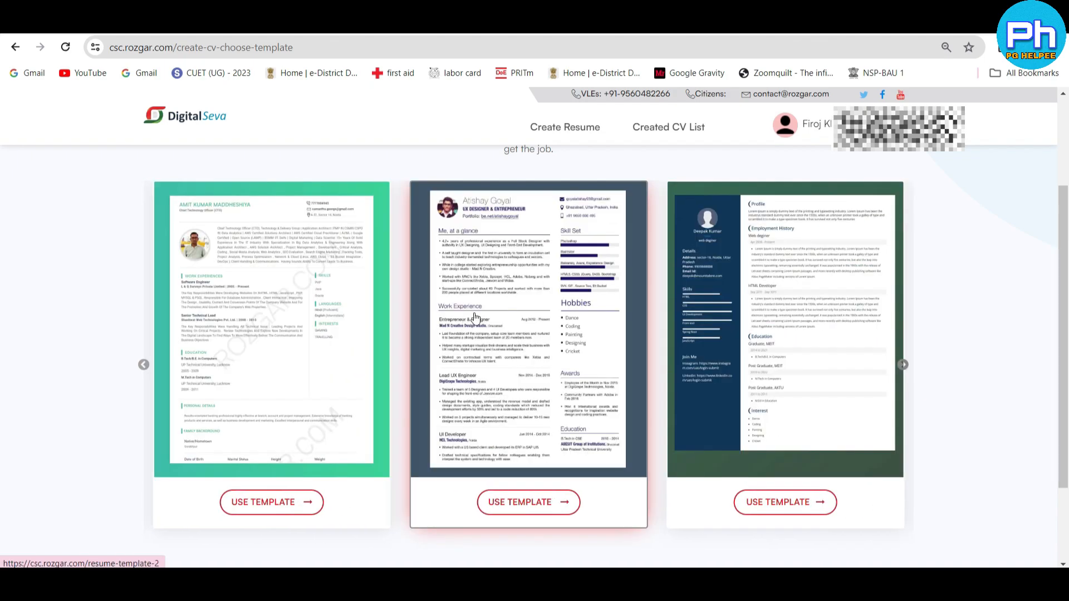
- Use the UX Designer & Entrepreneur template for the resume and review the generated preview
left_click(513, 506)
scroll(455, 321, "down", 3)
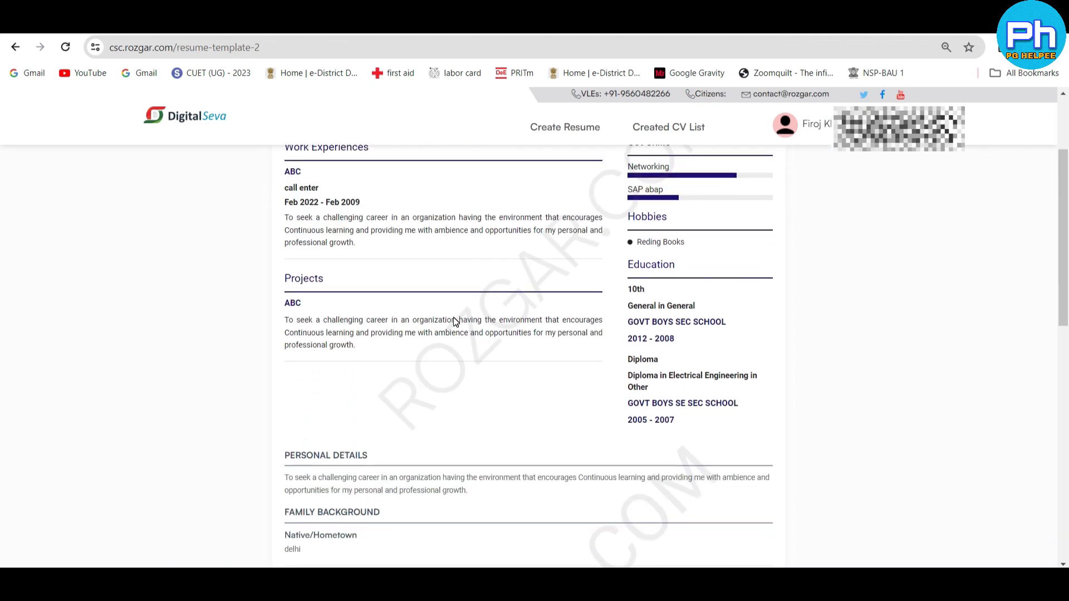
scroll(455, 321, "down", 4)
scroll(453, 301, "up", 8)
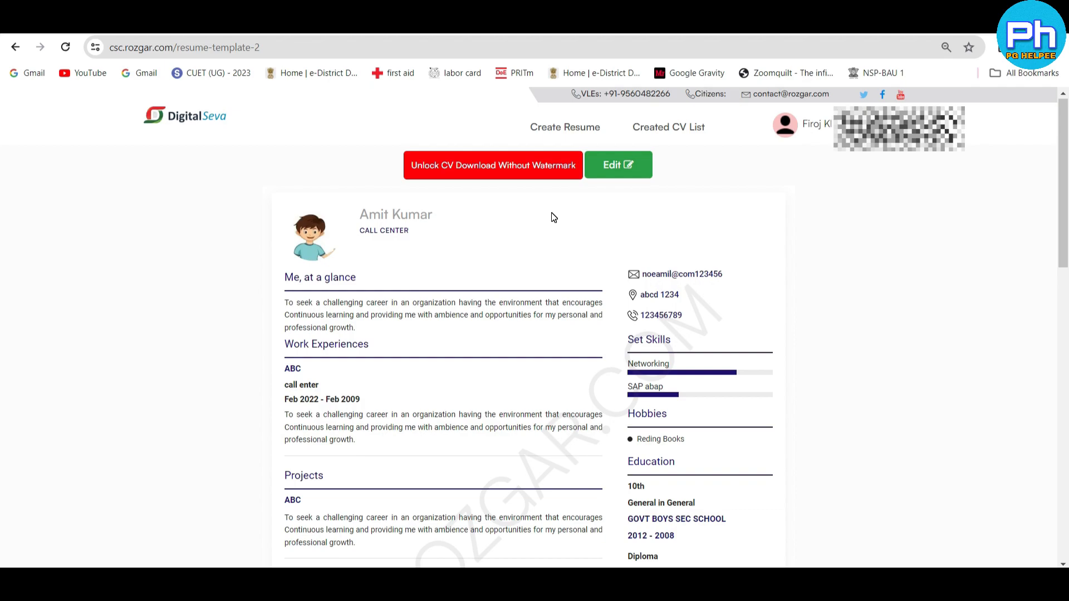
- Request the CV download without watermark so its payment page opens
scroll(526, 344, "down", 4)
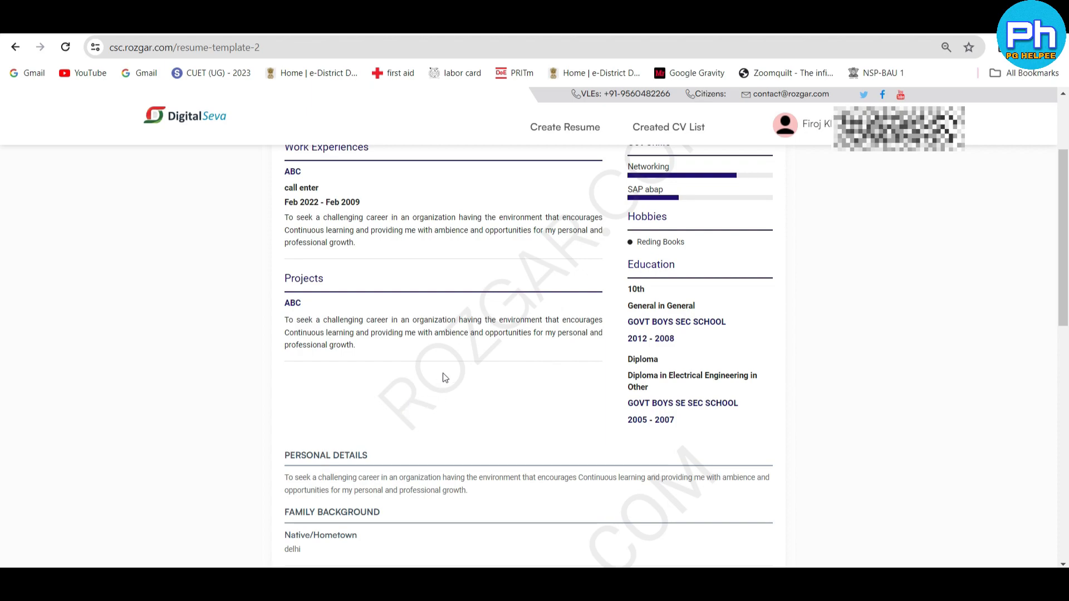
scroll(630, 243, "up", 1)
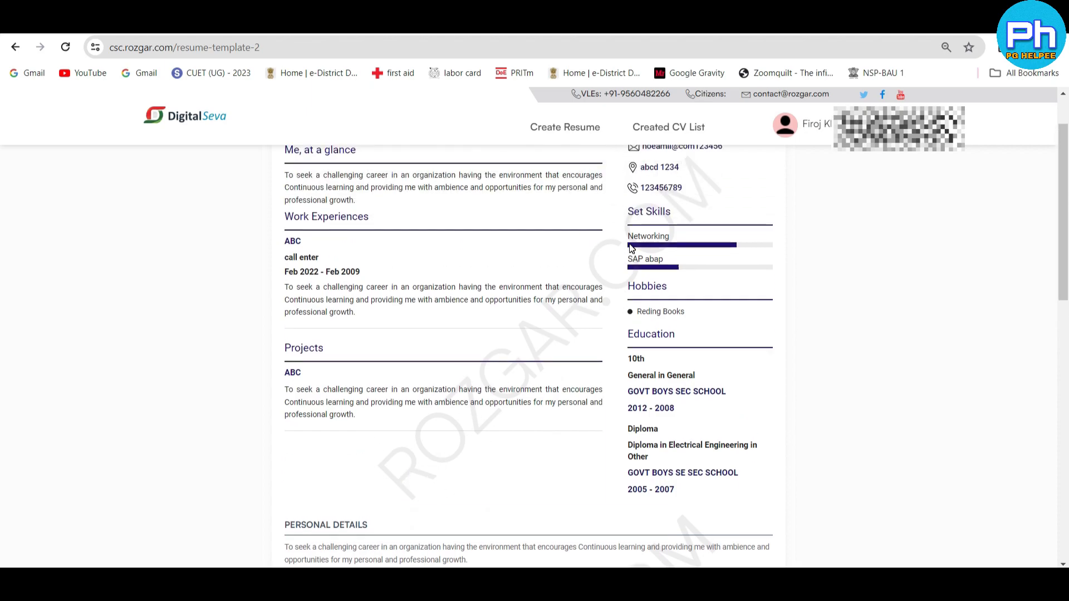
scroll(631, 249, "up", 2)
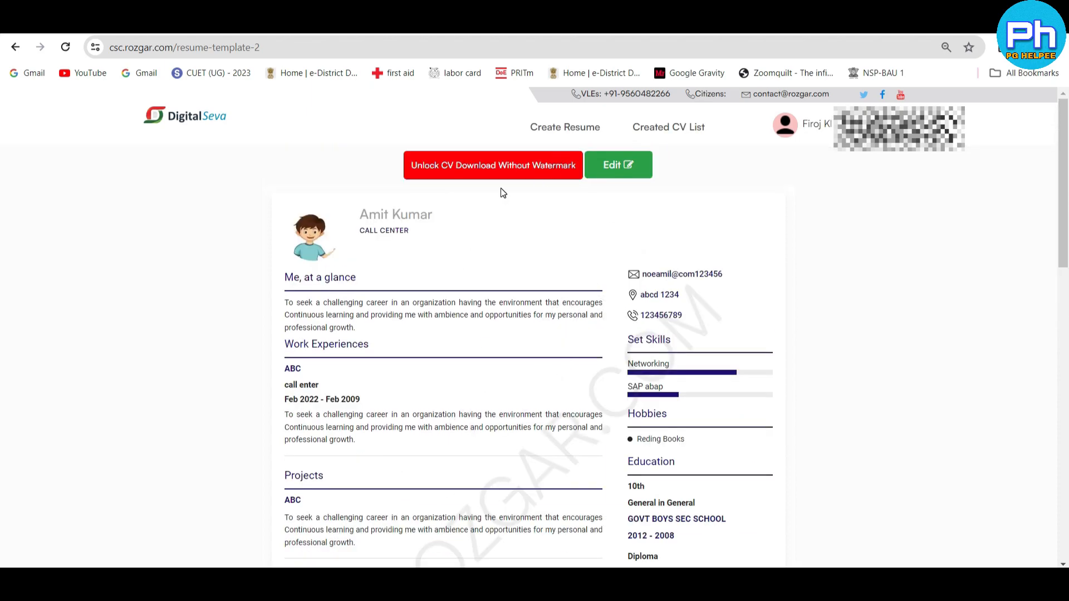
left_click(459, 194)
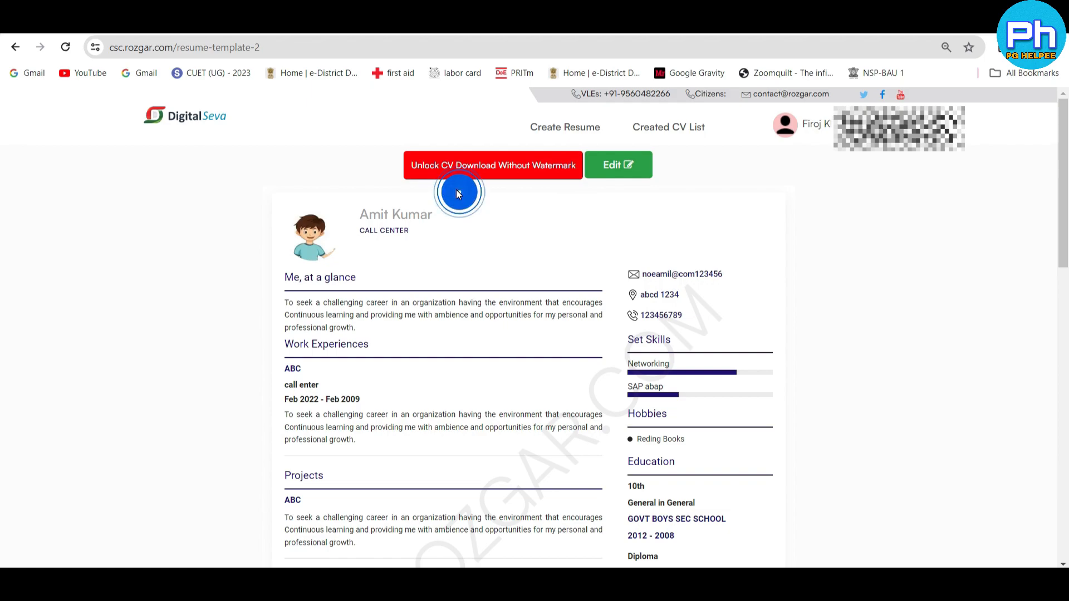
left_click(463, 176)
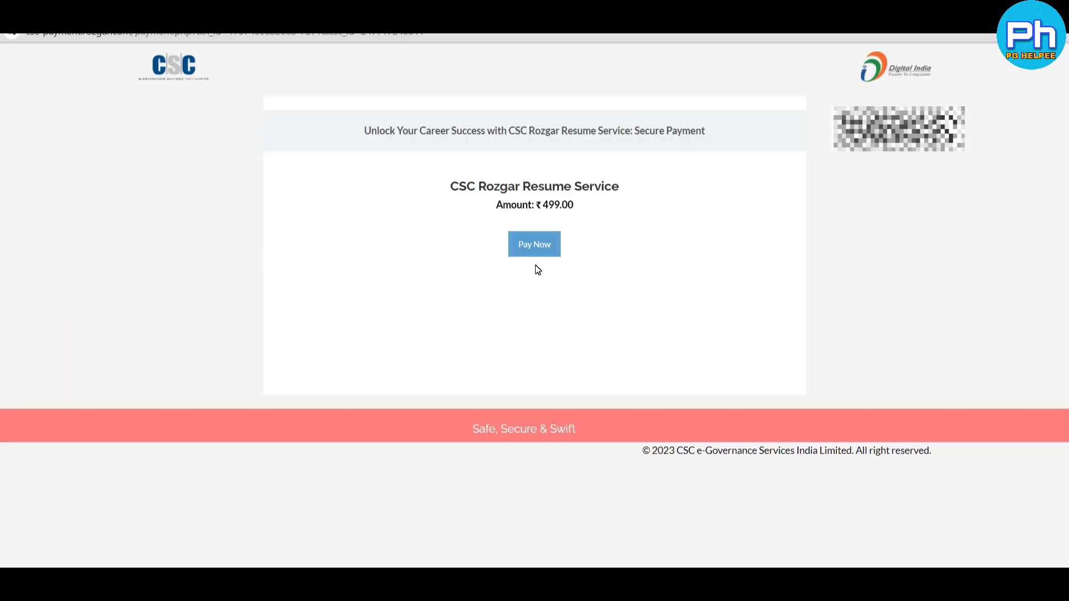